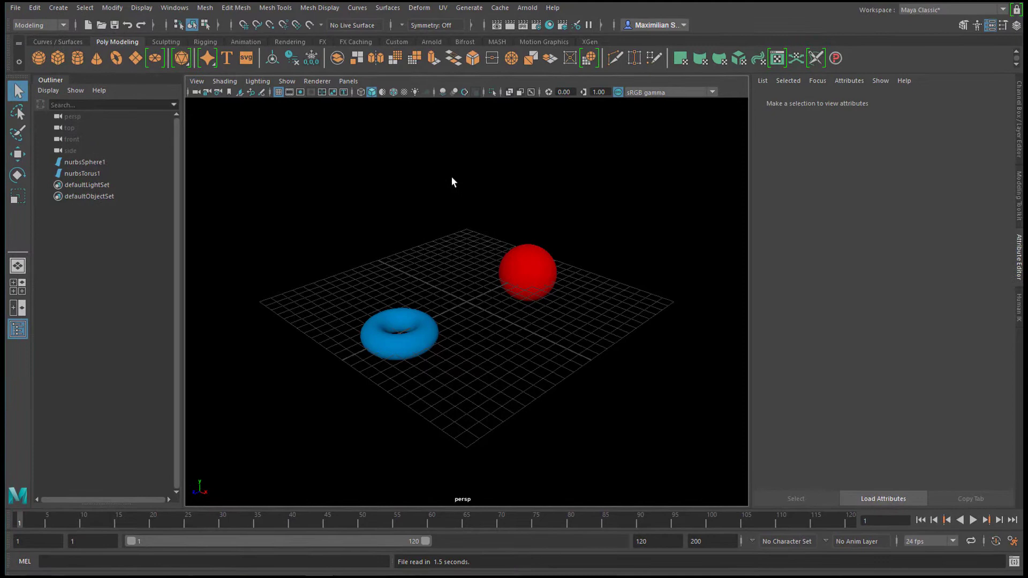
- In Hypershade, graph lambert3's input and output connections, then close Hypershade
left_click(550, 23)
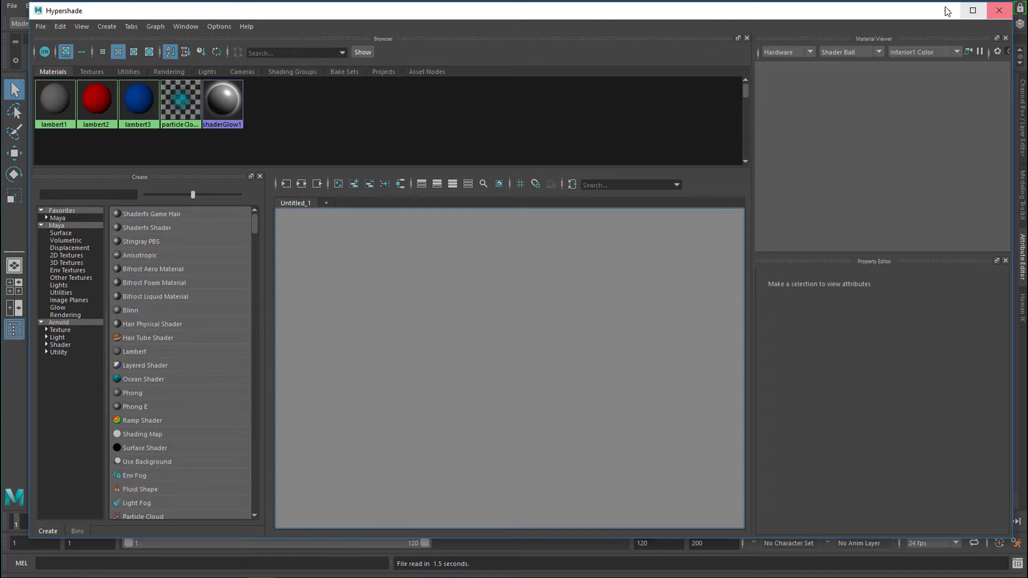
middle_click_drag(137, 109, 139, 112)
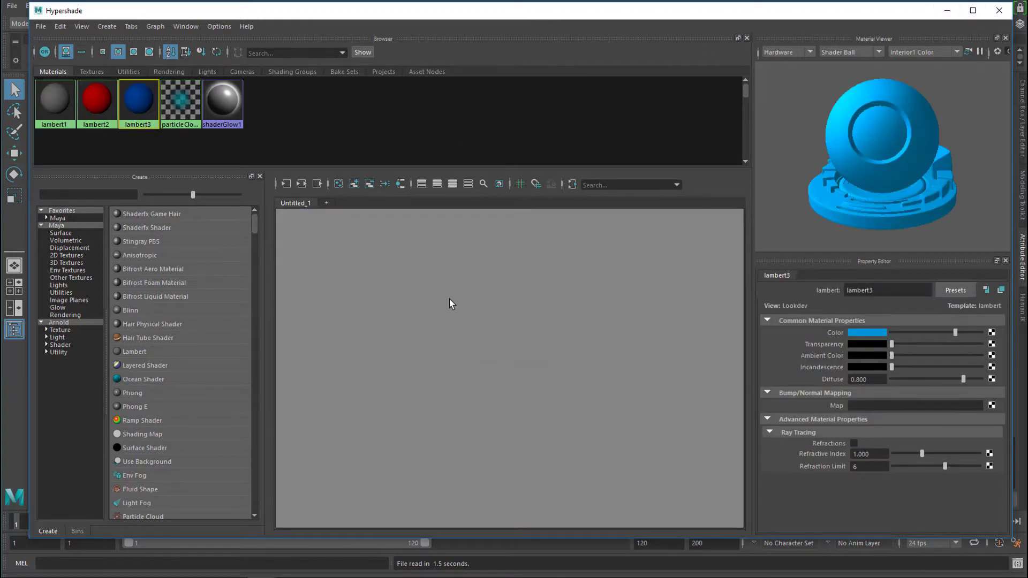
left_click(303, 184)
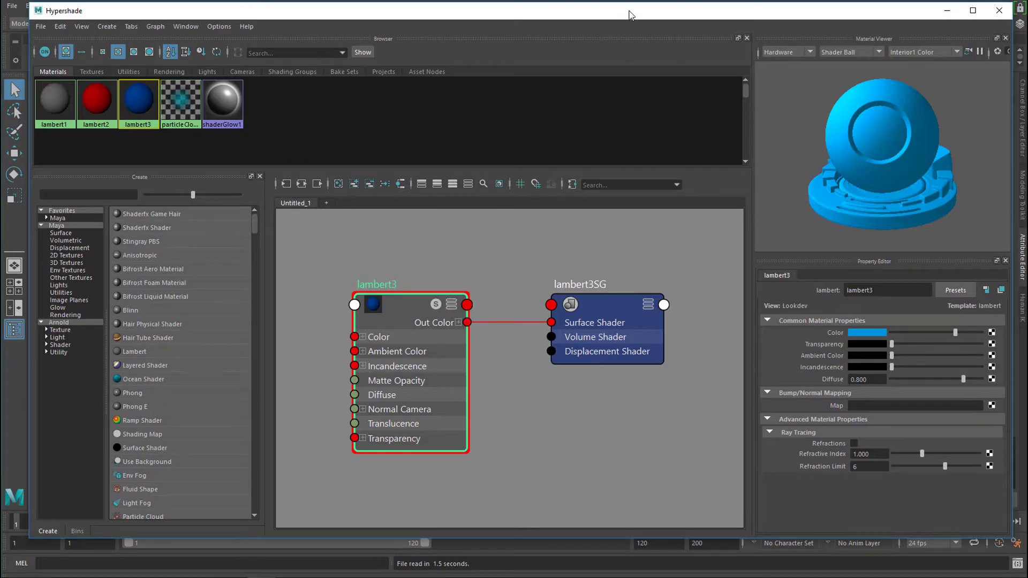
left_click_drag(627, 16, 607, 23)
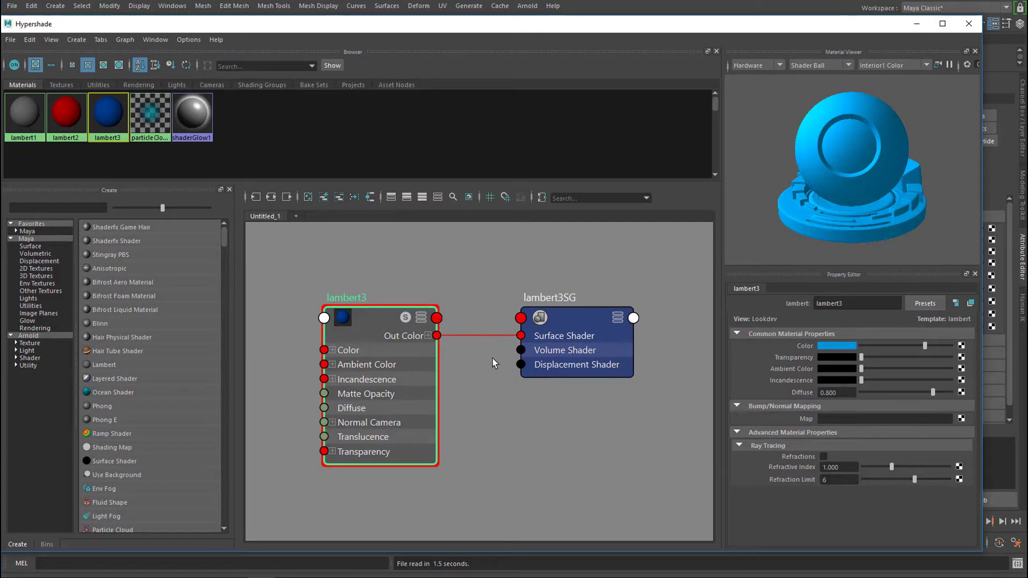
left_click(969, 24)
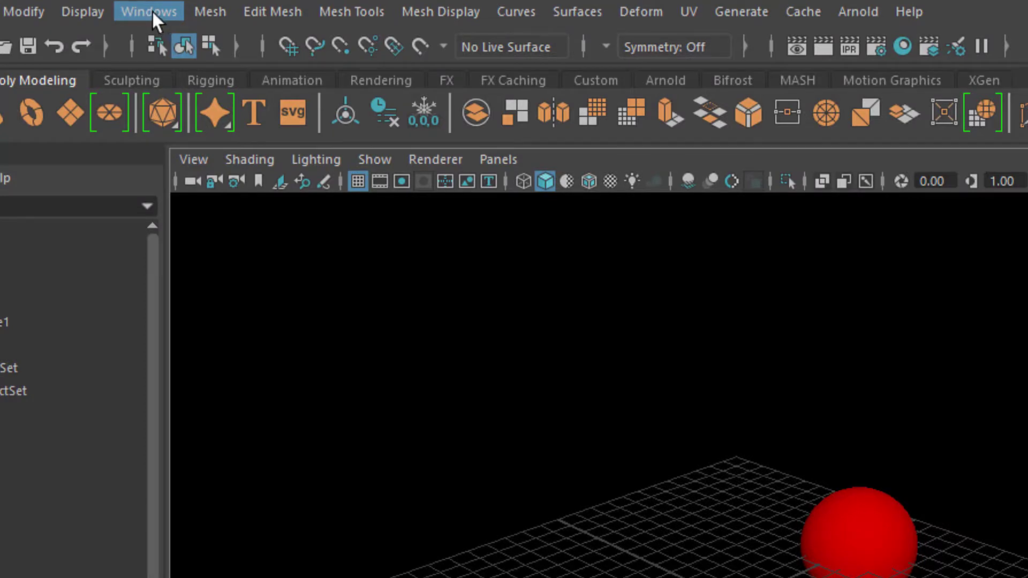
- Open the Node Editor from the Windows menu, showing an empty Untitled_1 graph
left_click(150, 13)
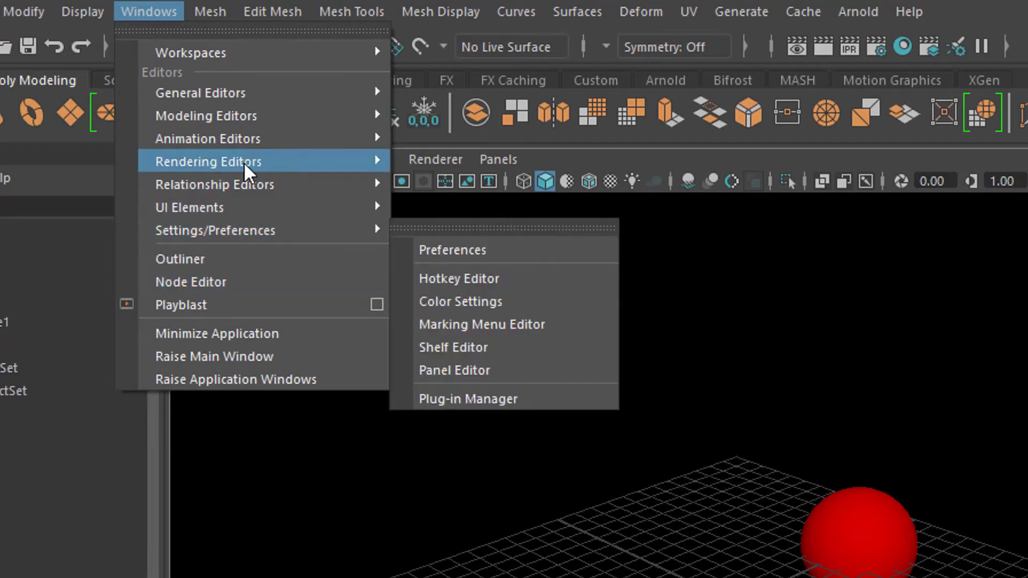
mouse_move(261, 159)
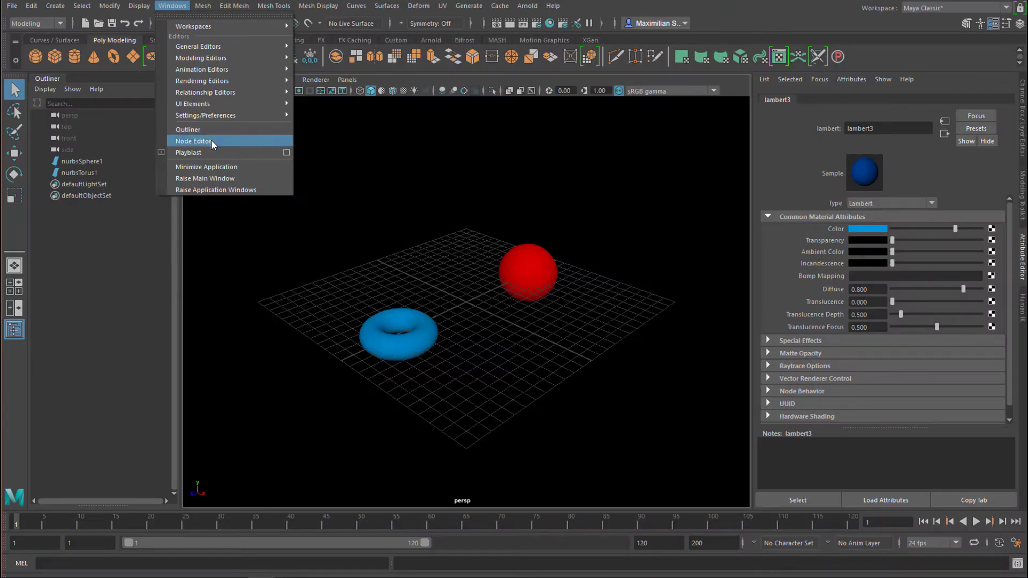
left_click(209, 143)
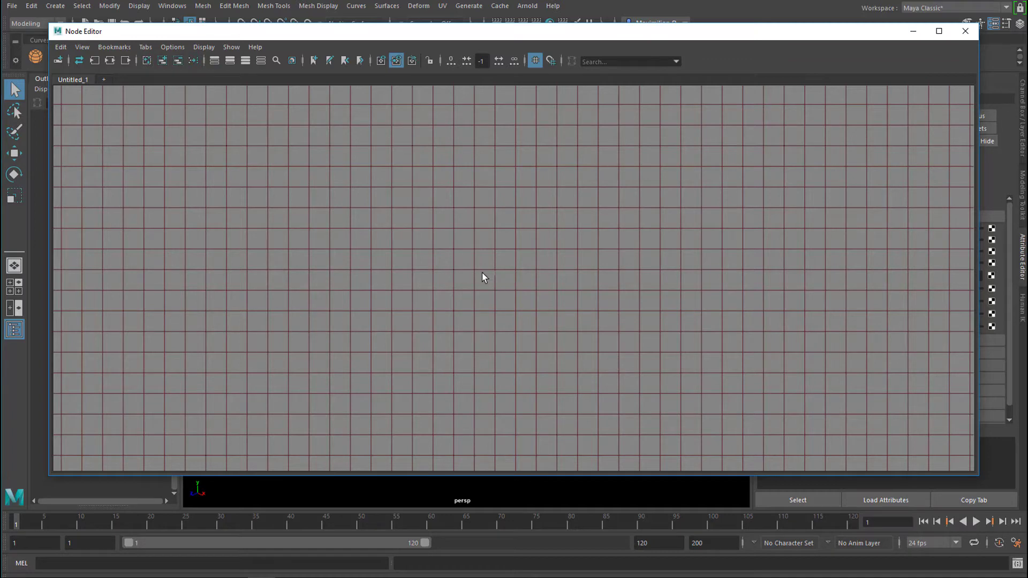
- Open Color Settings and expand the Node Editor grid and background colours
left_click(173, 6)
mouse_move(232, 70)
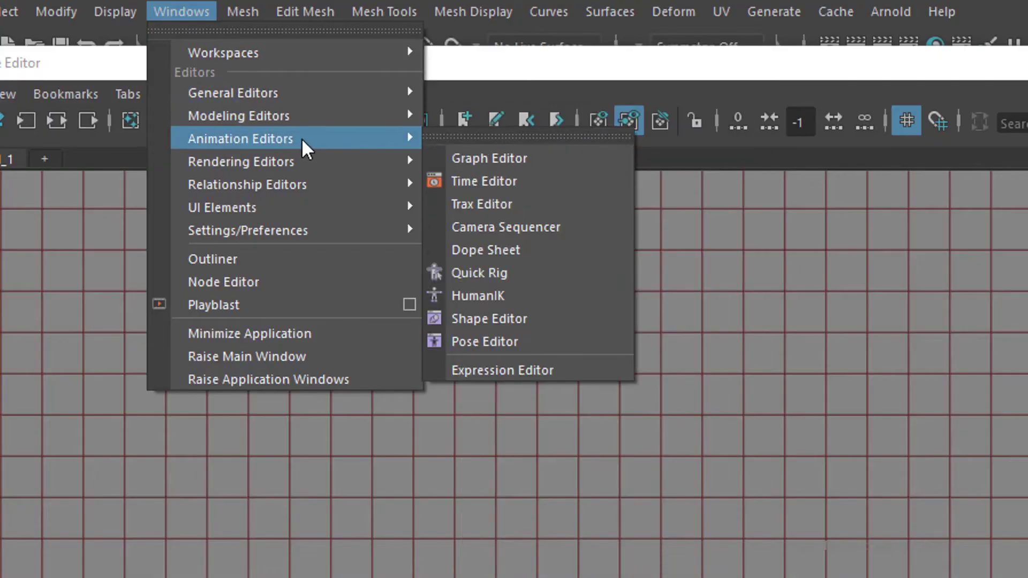
mouse_move(326, 229)
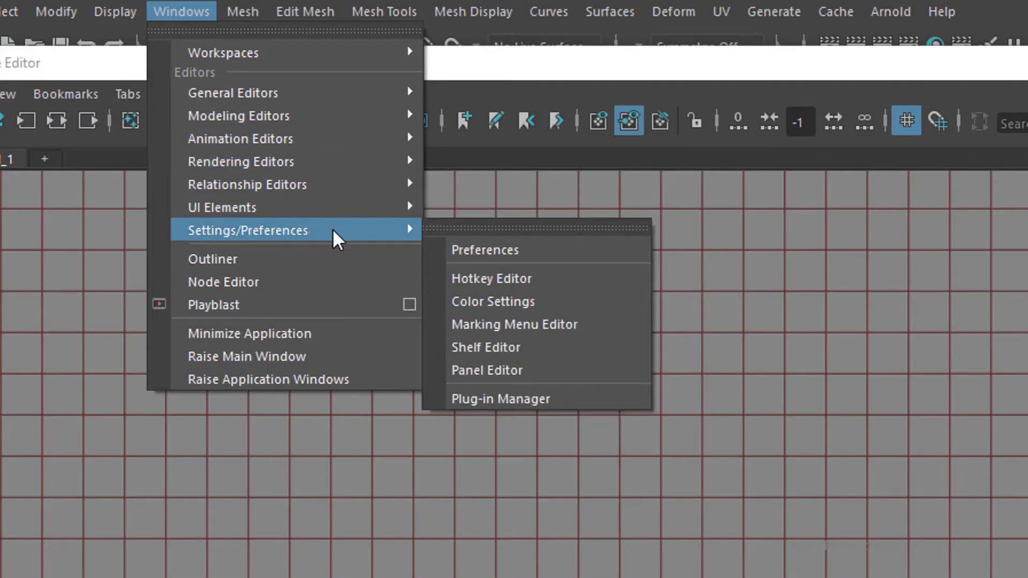
left_click(538, 301)
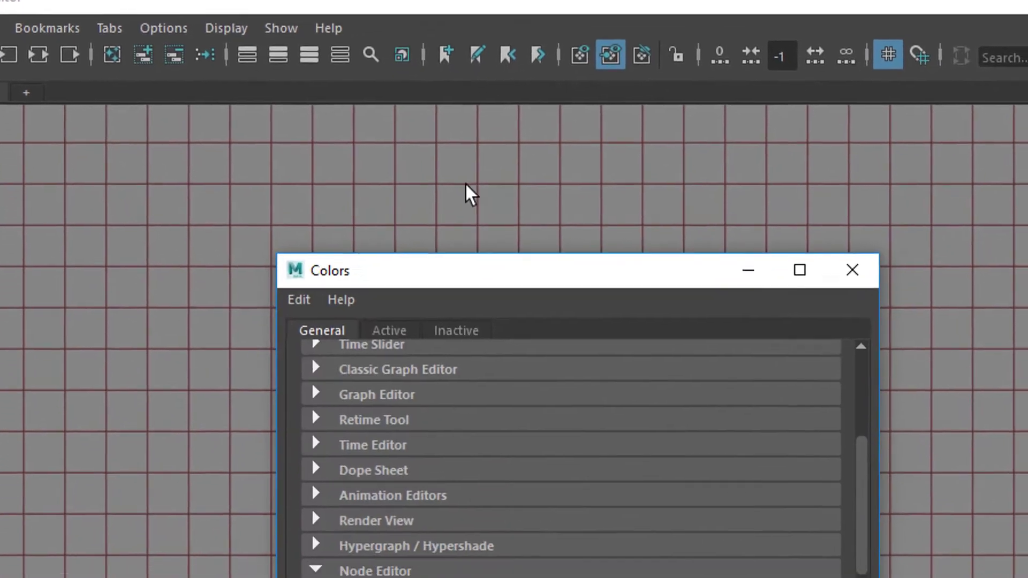
left_click(354, 577)
left_click(321, 507)
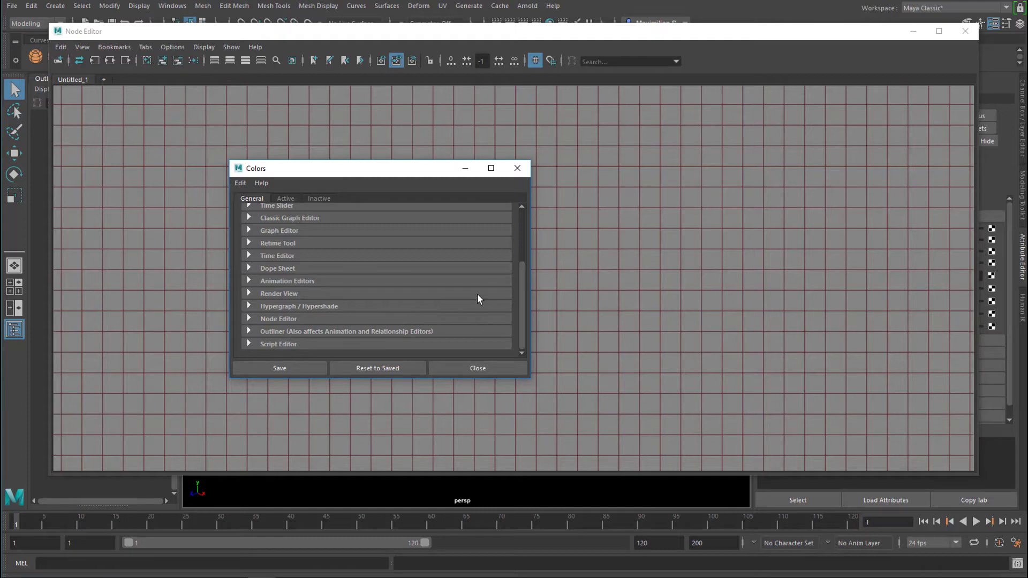
left_click_drag(525, 292, 532, 316)
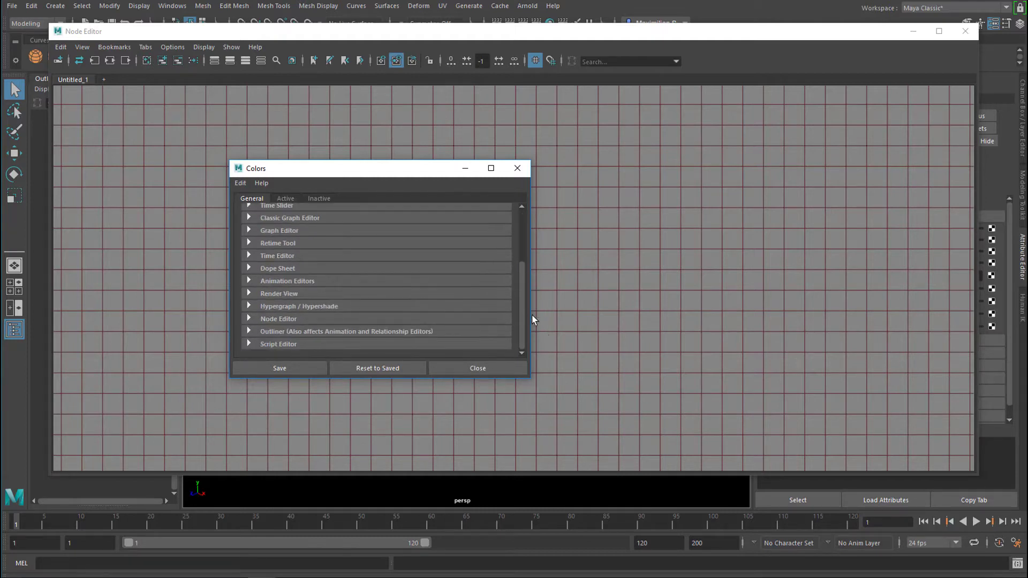
left_click(248, 318)
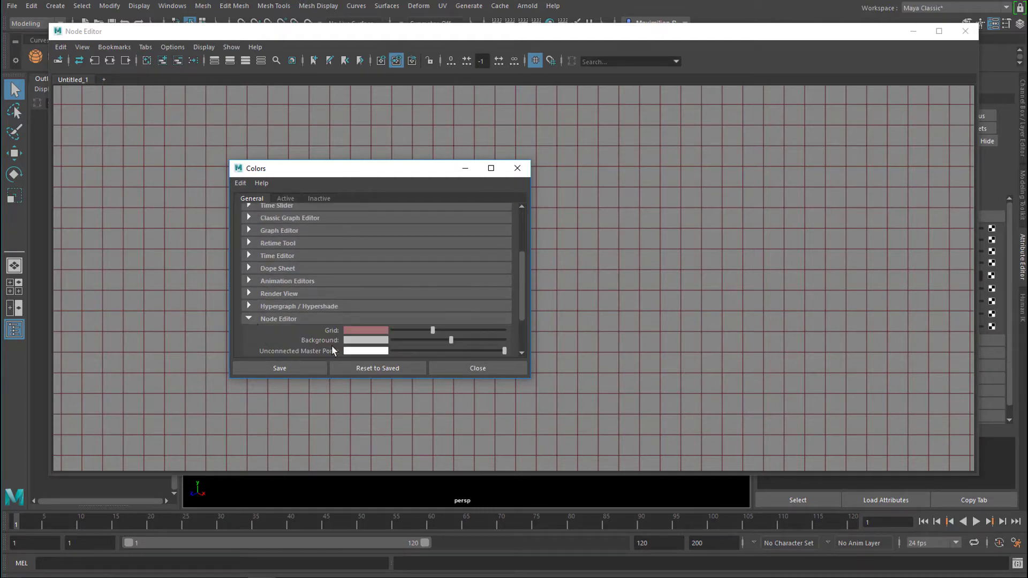
- Set the Node Editor Grid colour to neutral grey (S 0, V 0.358) and save
left_click(375, 331)
left_click_drag(473, 342, 444, 355)
left_click_drag(409, 167, 411, 167)
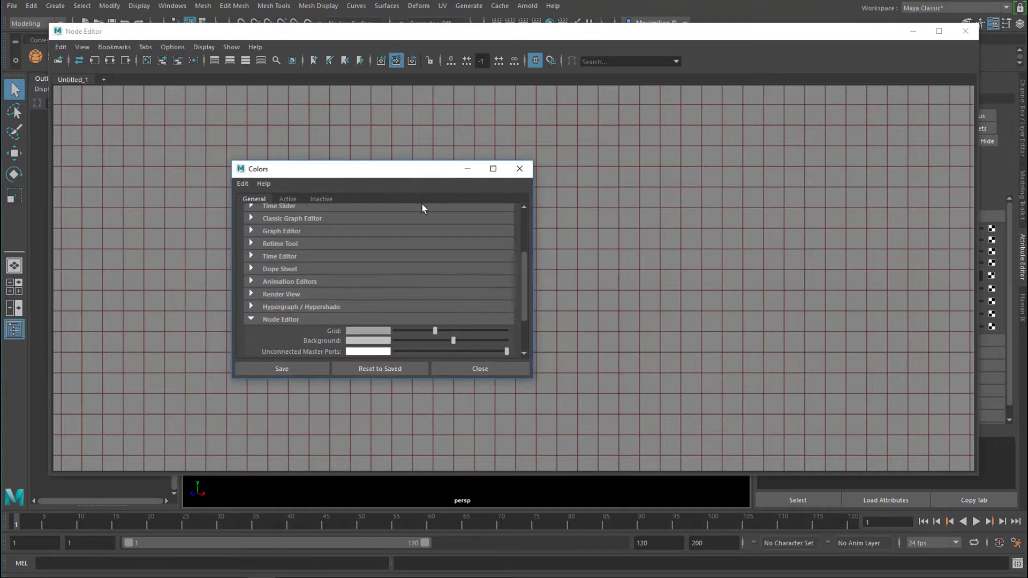
left_click(297, 369)
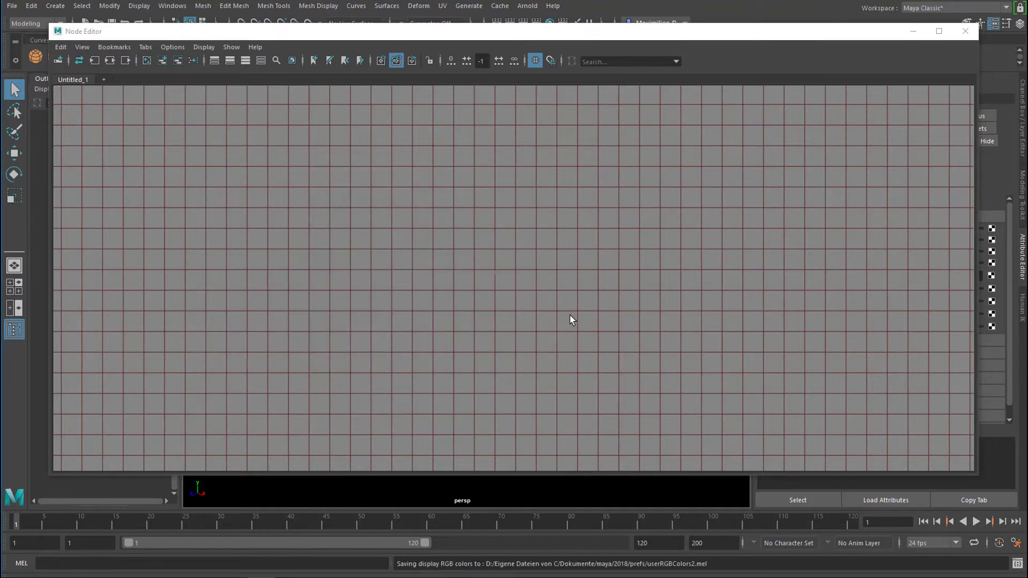
- Close and reopen the Node Editor, then reposition its window to show the grey grid
left_click(965, 31)
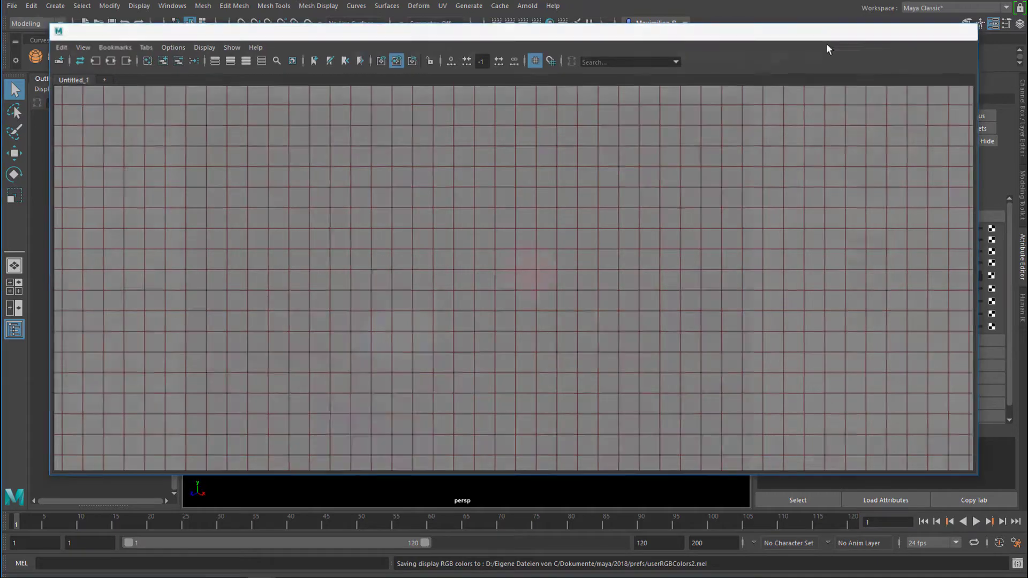
left_click(170, 7)
left_click(209, 141)
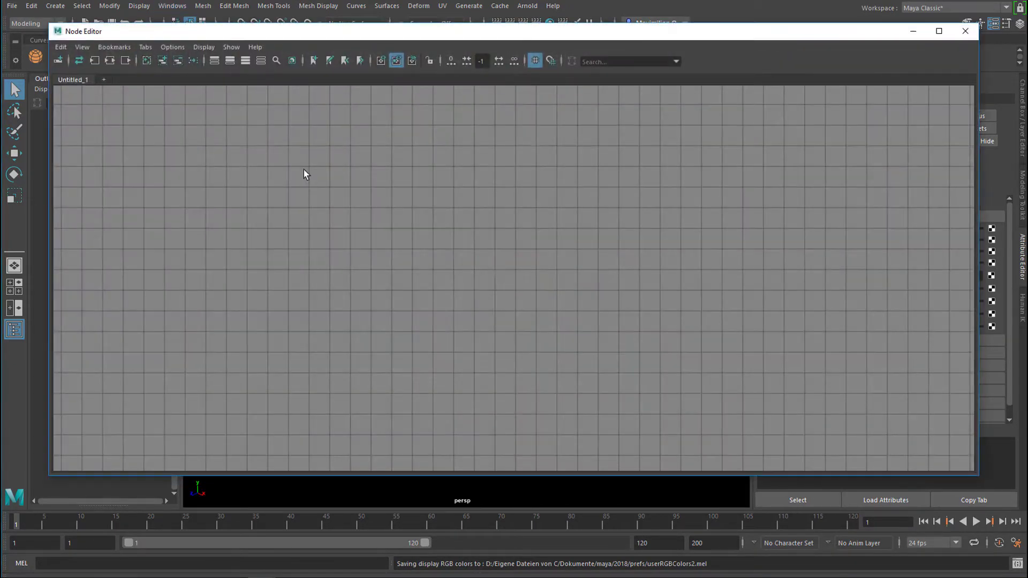
left_click_drag(605, 37, 605, 66)
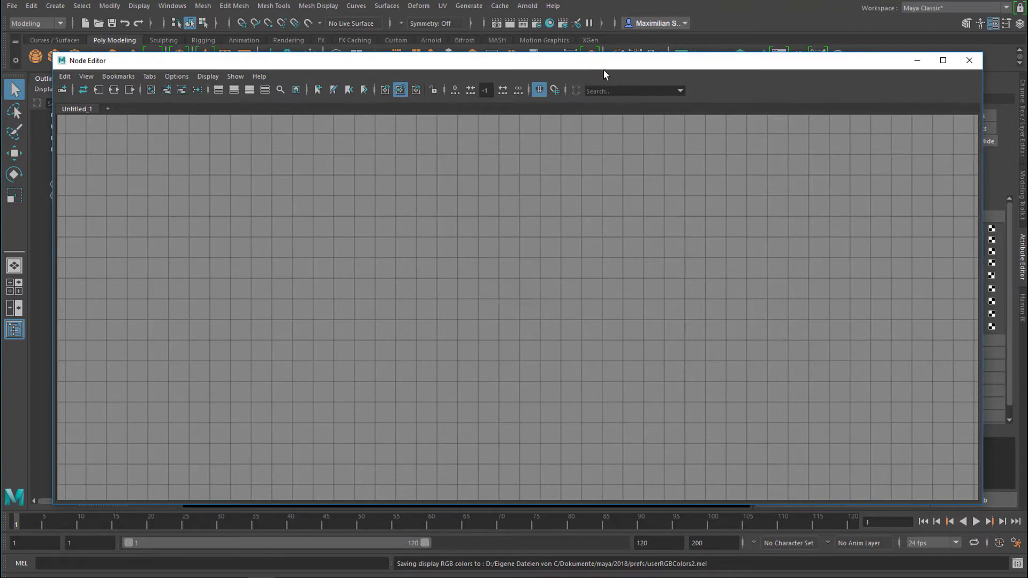
- Select the torus and drag makeNurbTorus1's Start Sweep to cut a gap in the ring
left_click(975, 60)
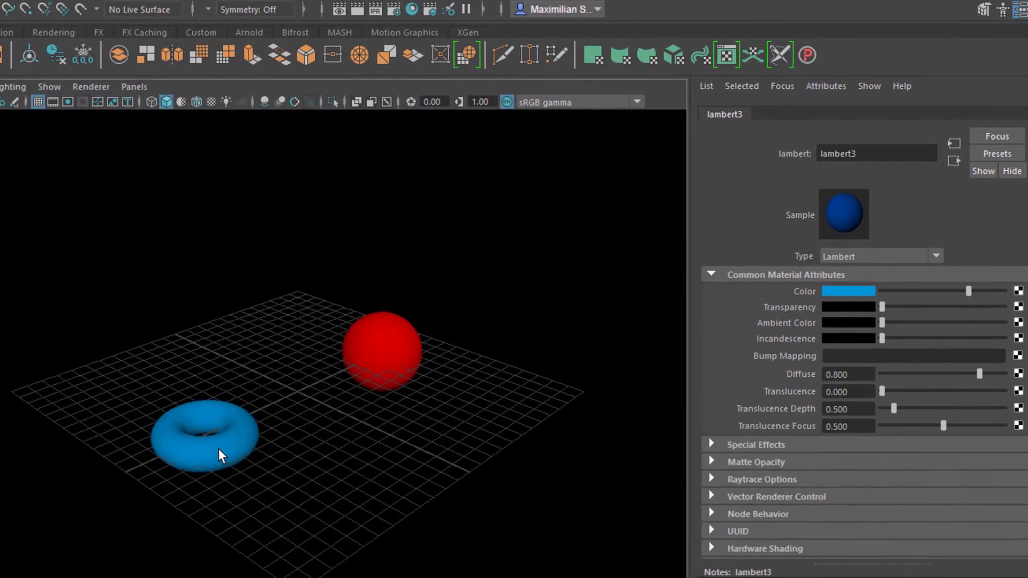
left_click(219, 447)
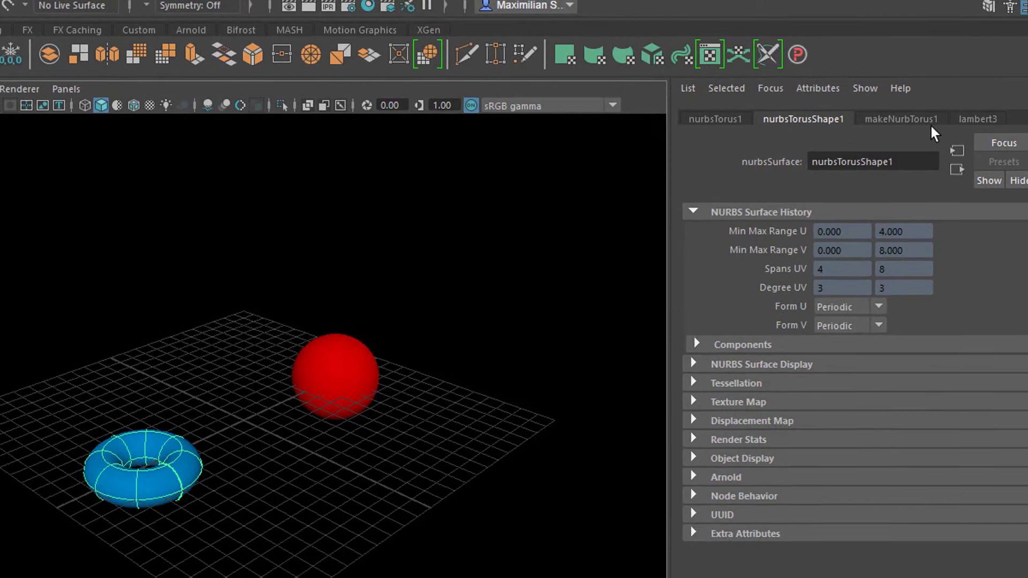
left_click(922, 119)
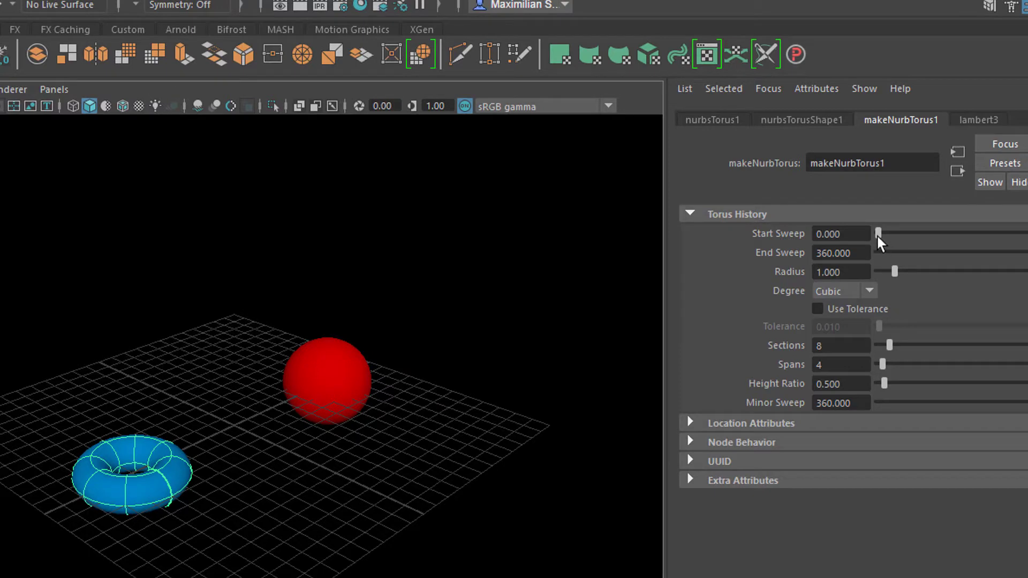
left_click_drag(878, 237, 875, 274)
- Raise the red sphere's makeNurbSphere1 Radius above 1 to enlarge it
left_click(325, 371)
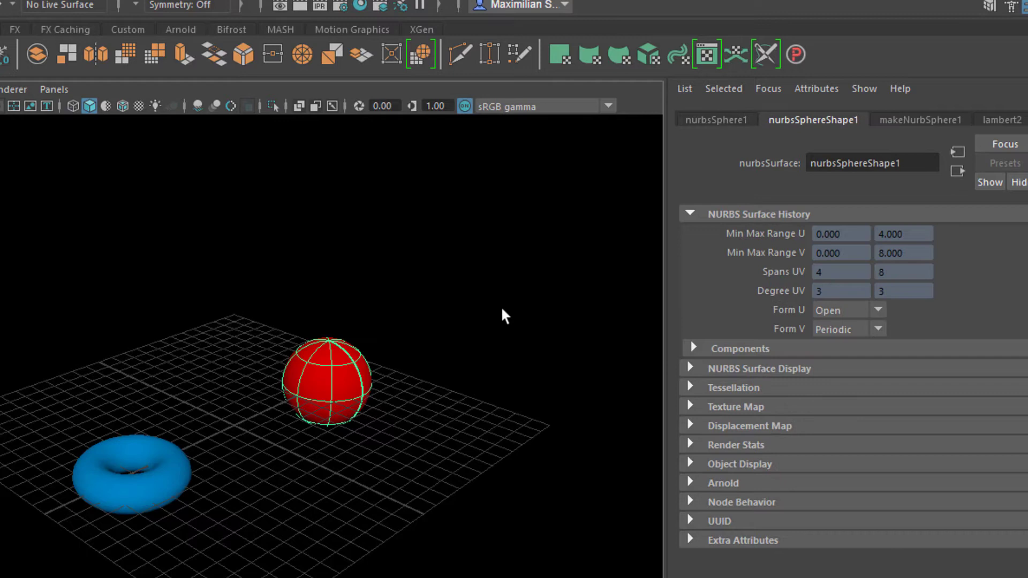
left_click(936, 121)
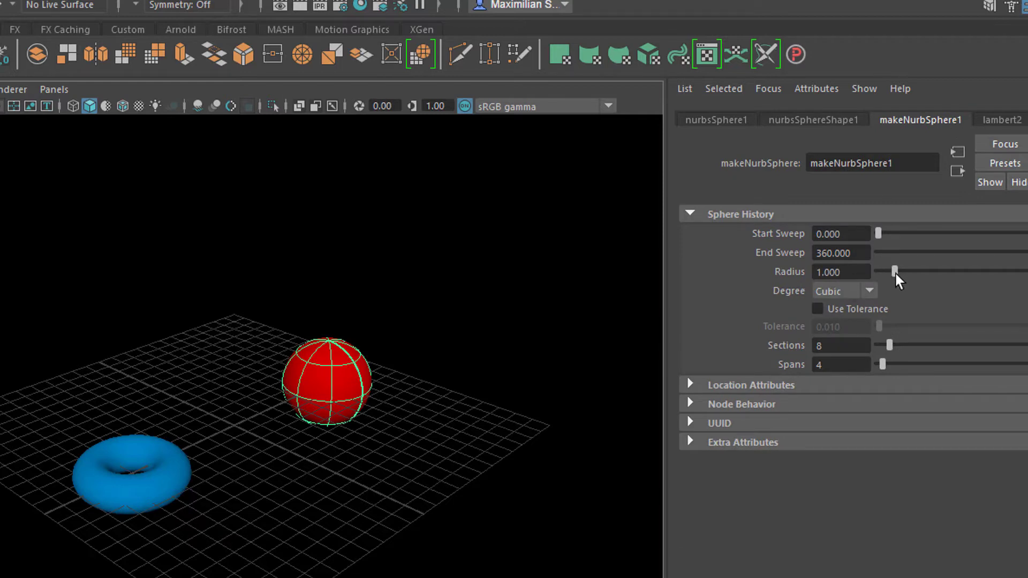
mouse_move(895, 271)
left_mouse_down()
mouse_move(908, 274)
mouse_move(897, 277)
left_mouse_up()
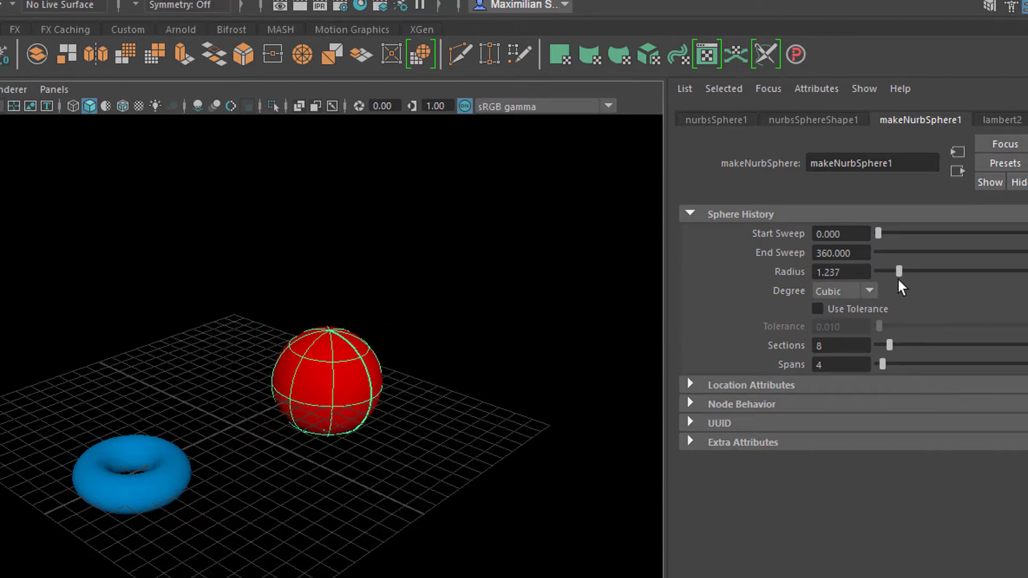
- Check the torus's makeNurbTorus1 settings, then marquee-select both torus and sphere
left_click(159, 485)
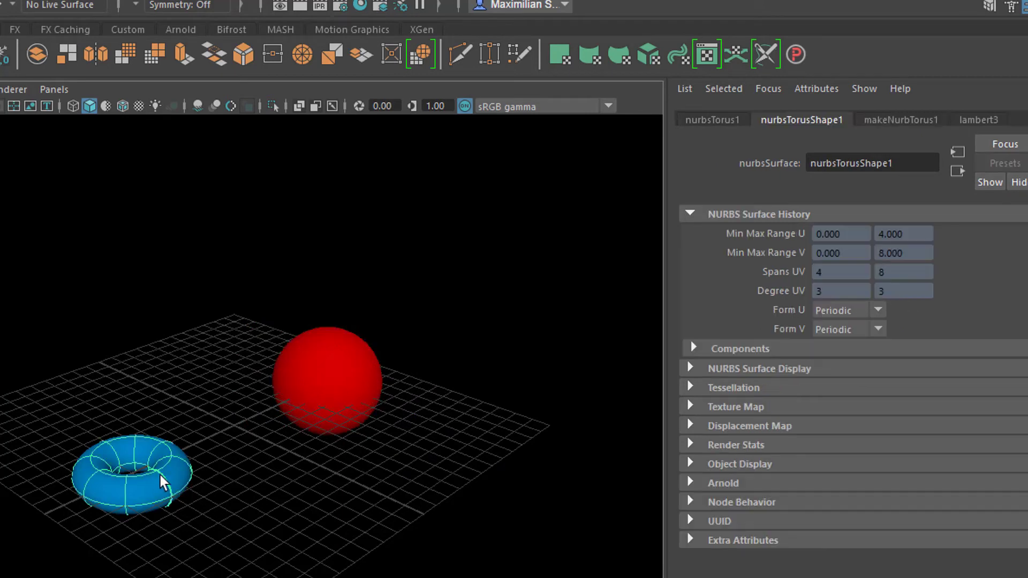
left_click(913, 119)
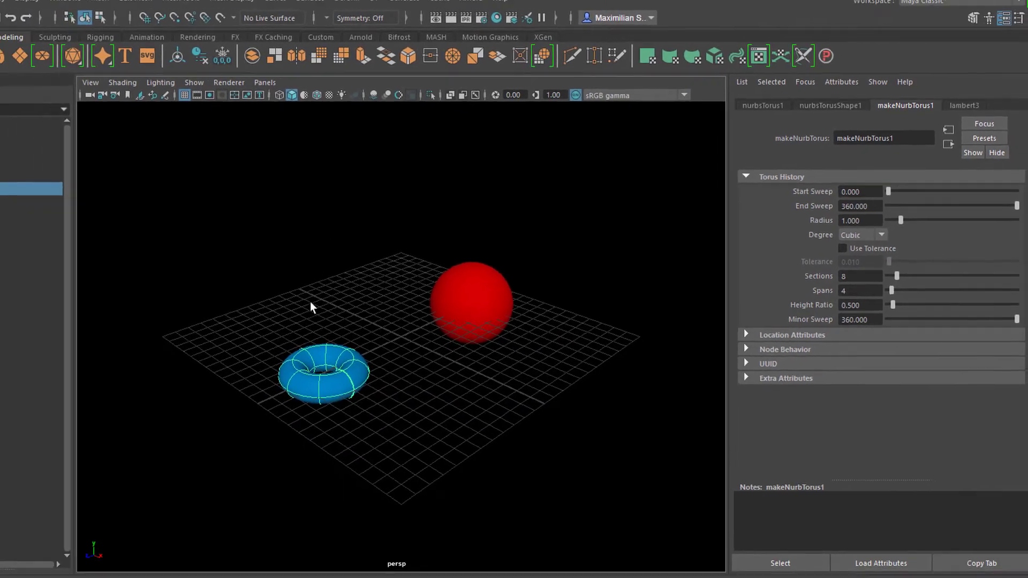
left_click_drag(293, 248, 648, 410)
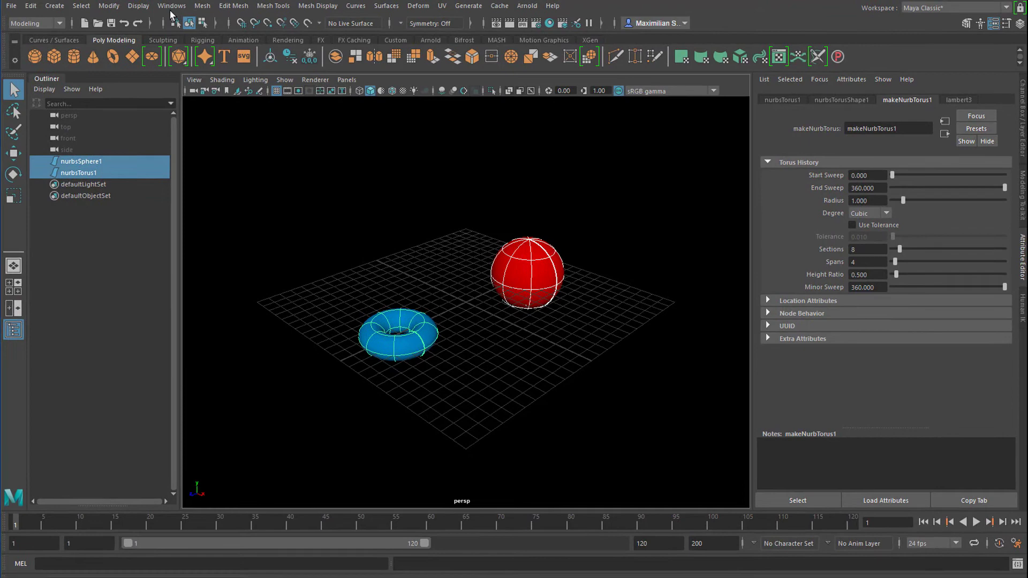
- Open the Node Editor and graph the selected objects' input and output connections
left_click(162, 5)
left_click(211, 142)
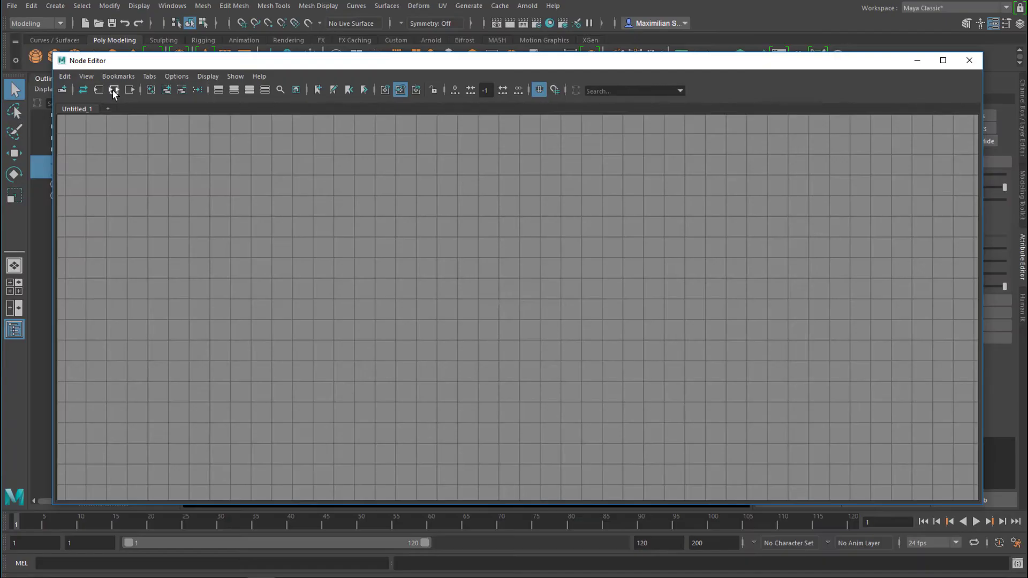
left_click(358, 289)
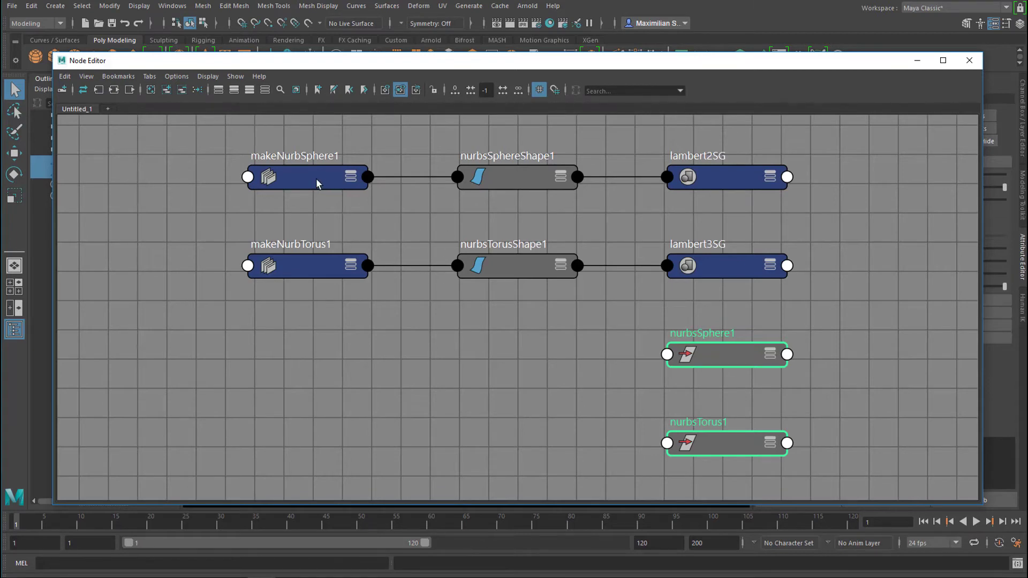
- Align the sphere and torus node rows, then move the Node Editor aside to reveal the scene
left_click_drag(315, 178, 310, 174)
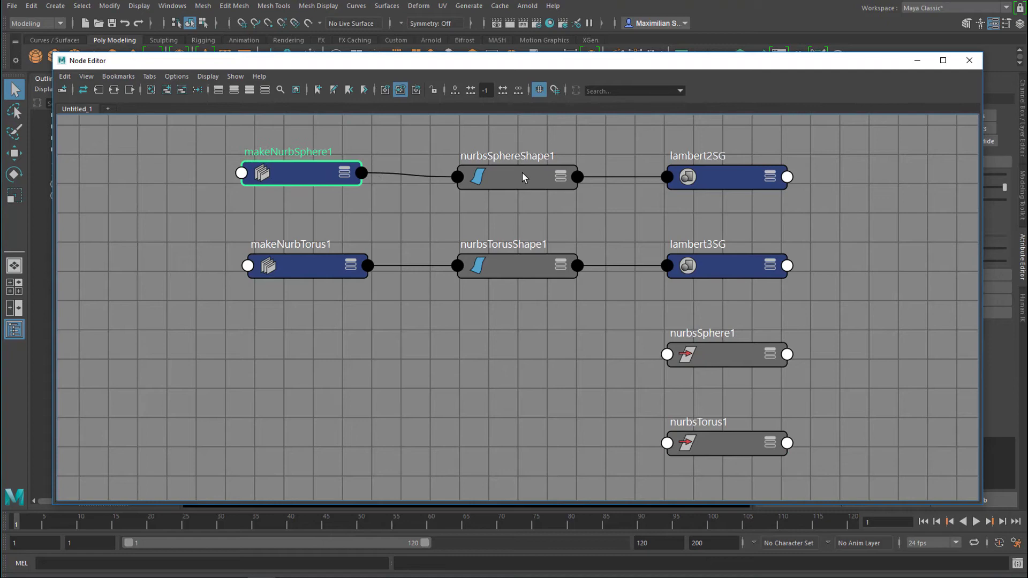
mouse_move(523, 178)
left_mouse_down()
mouse_move(538, 176)
mouse_move(528, 168)
mouse_move(529, 179)
left_mouse_up()
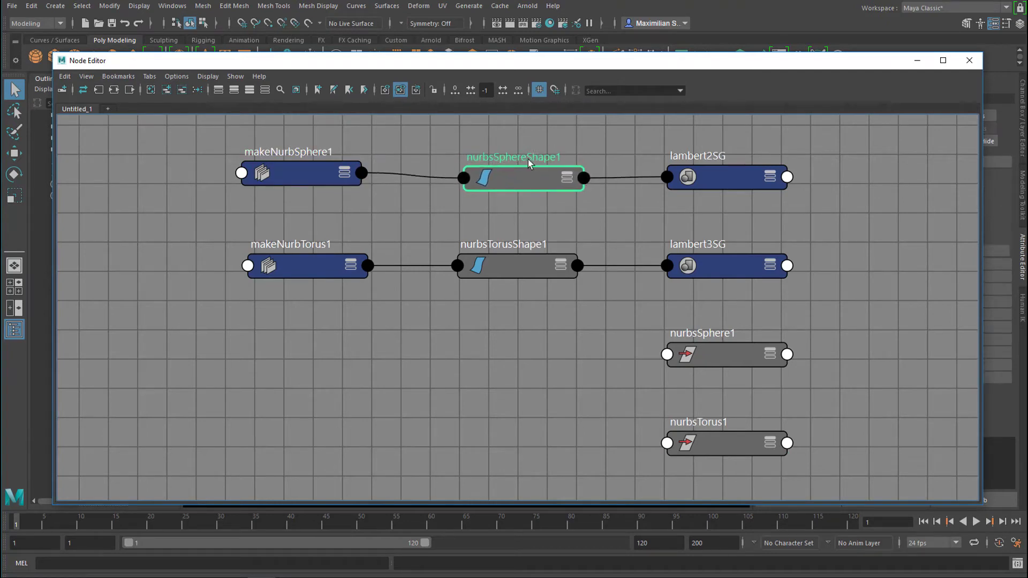
mouse_move(731, 175)
left_mouse_down()
mouse_move(750, 179)
mouse_move(746, 167)
mouse_move(737, 174)
mouse_move(745, 185)
left_mouse_up()
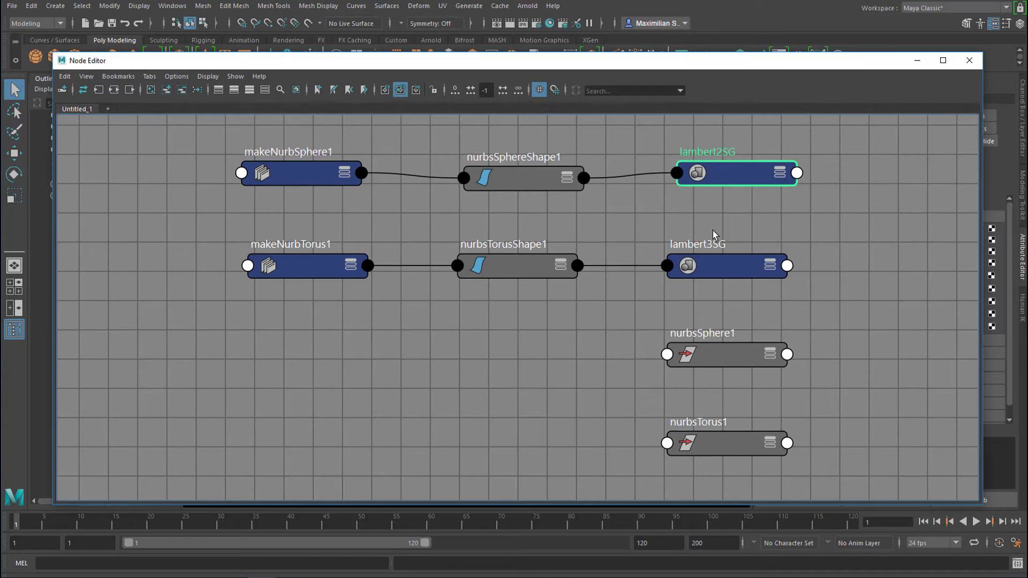
left_click_drag(322, 273, 315, 270)
left_click_drag(515, 264, 537, 259)
left_click_drag(723, 261, 736, 256)
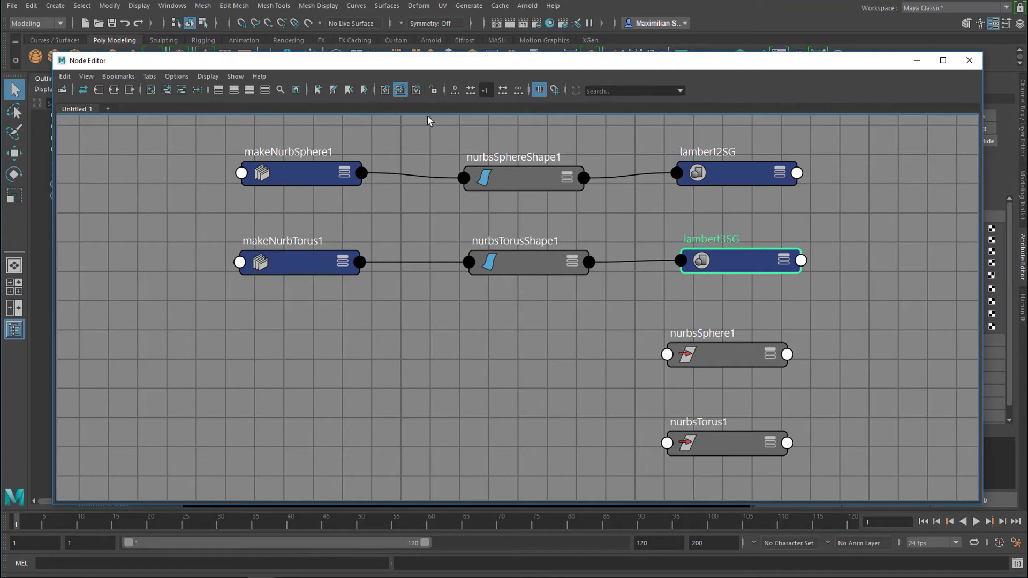
left_click_drag(432, 63, 654, 350)
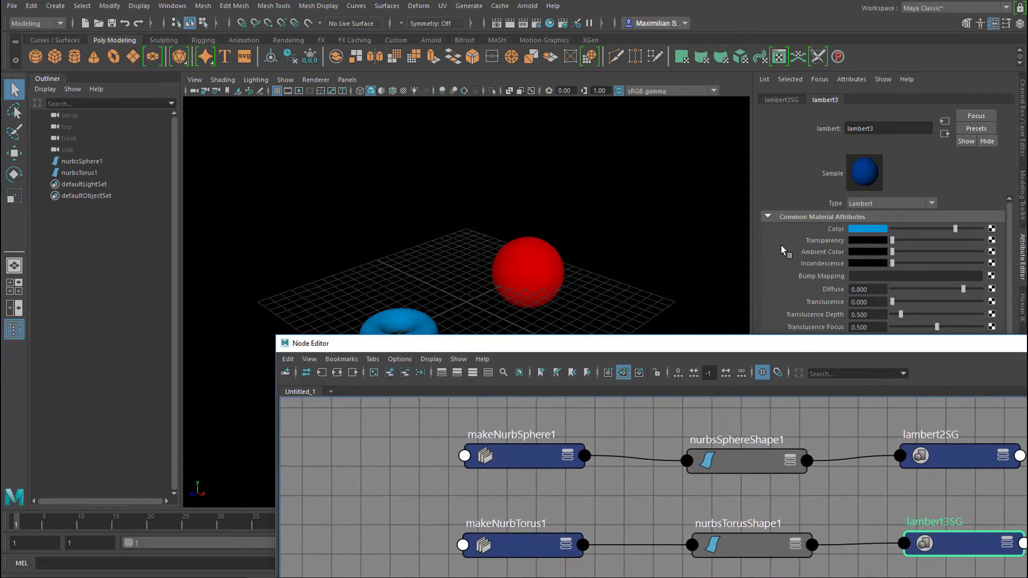
- Select nurbsTorus1 in the Outliner and drag the Node Editor back over the scene
left_click(417, 326)
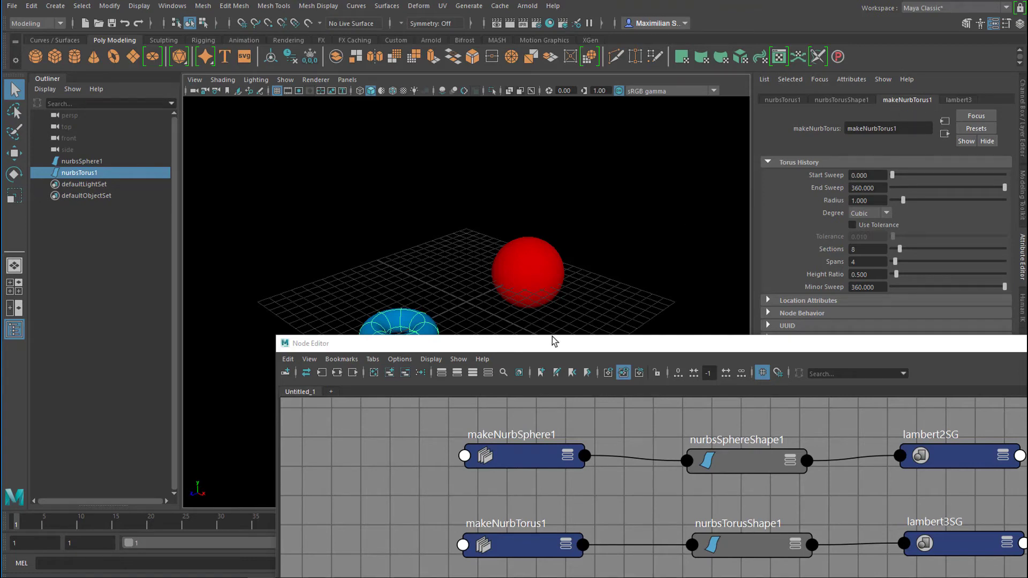
left_click_drag(585, 347, 391, 87)
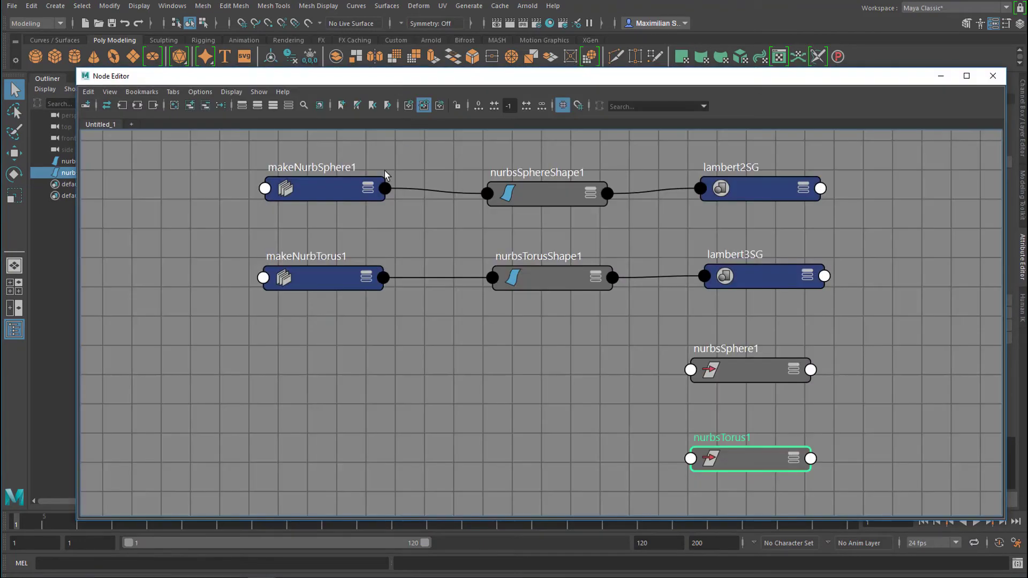
- Fully expand makeNurbTorus1 and makeNurbSphere1 to list all attributes, placed side by side
left_click(366, 278)
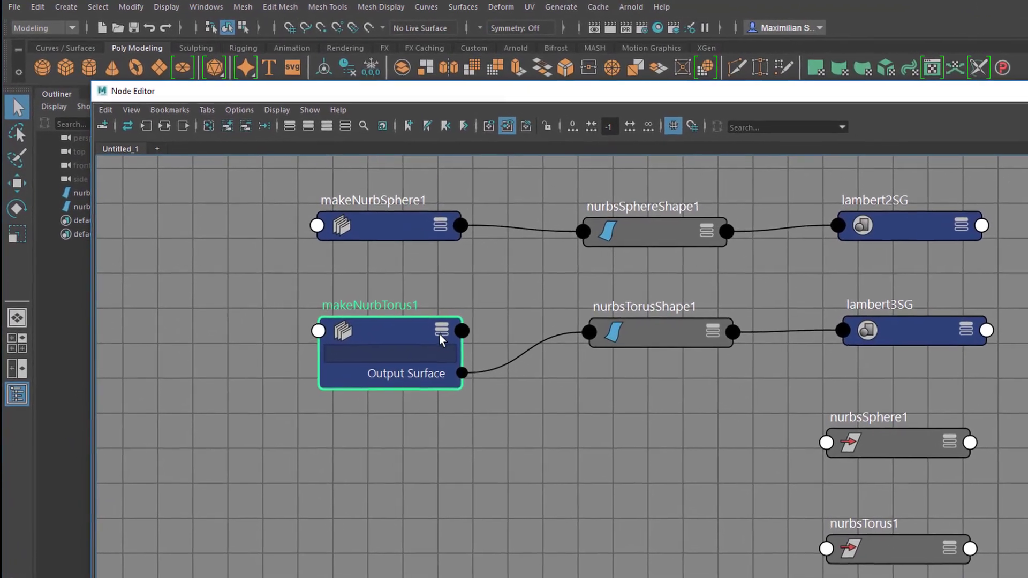
left_click(440, 333)
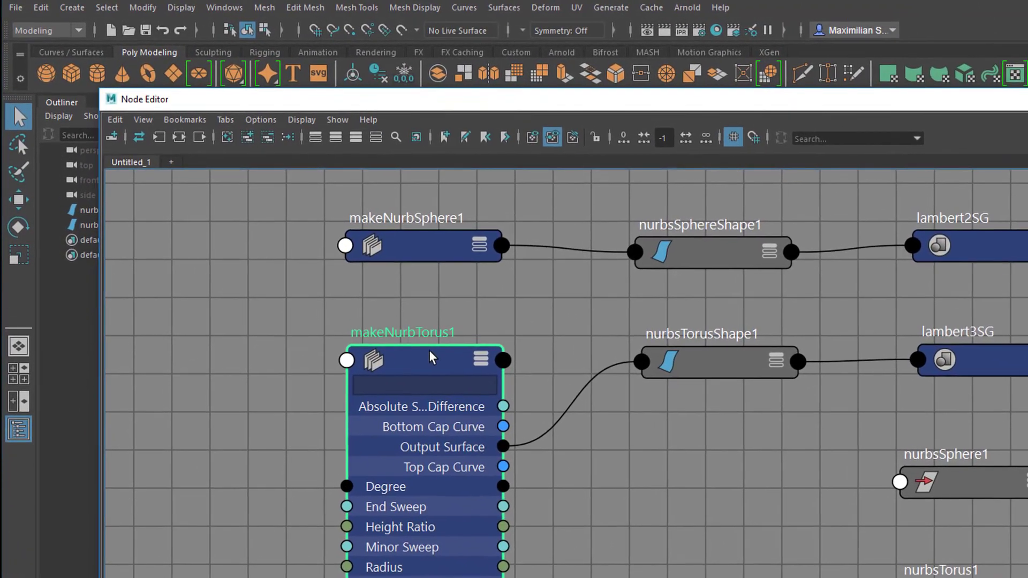
left_click_drag(432, 357, 251, 349)
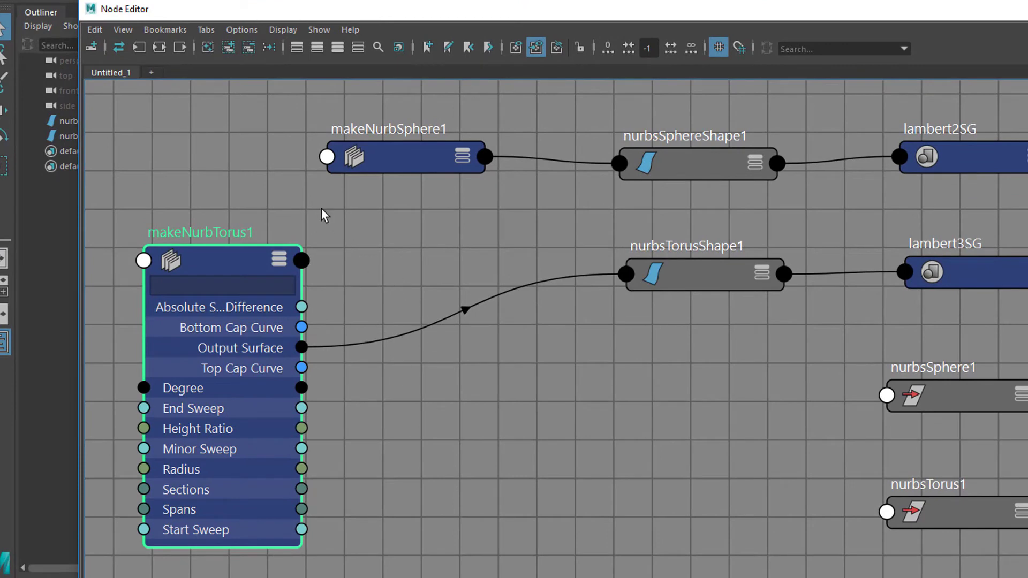
left_click_drag(394, 149, 433, 134)
left_click_drag(229, 264, 208, 312)
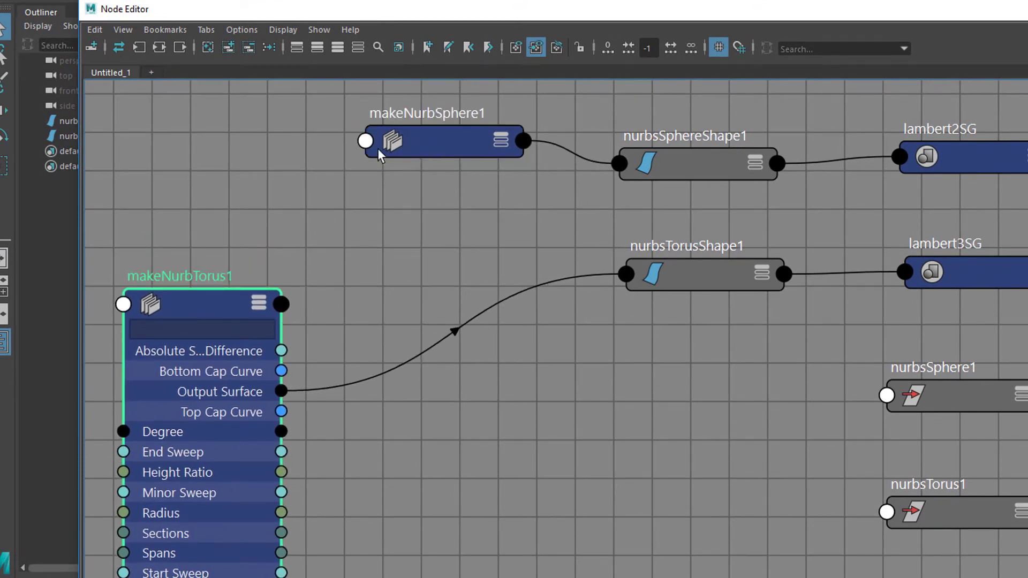
left_click(500, 140)
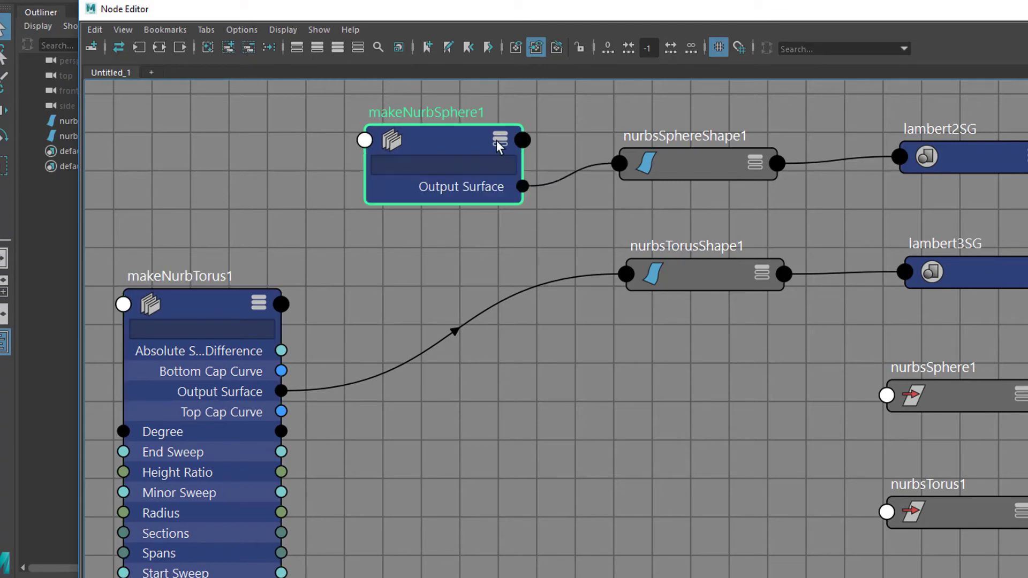
left_click(499, 141)
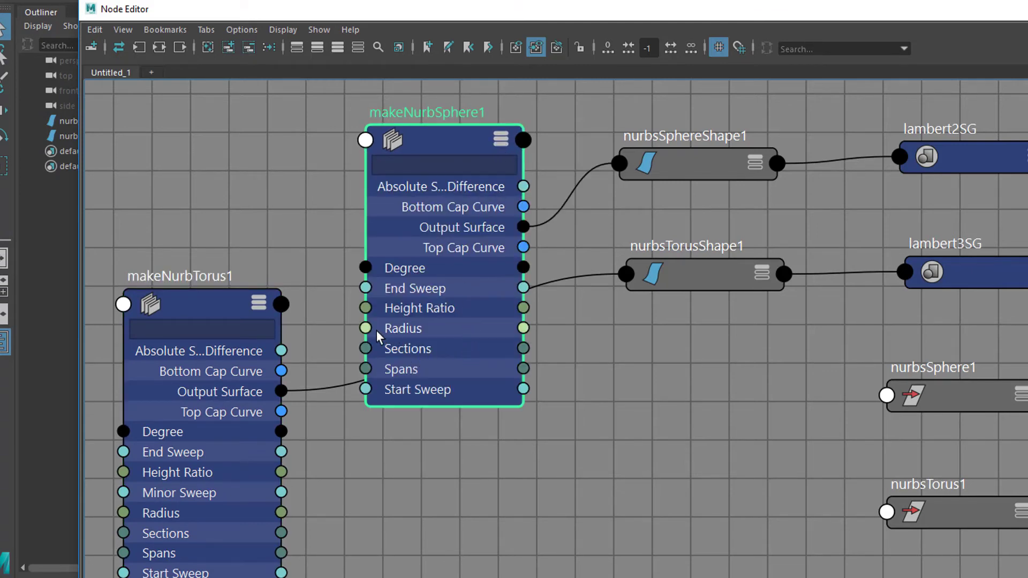
left_click_drag(433, 138, 558, 288)
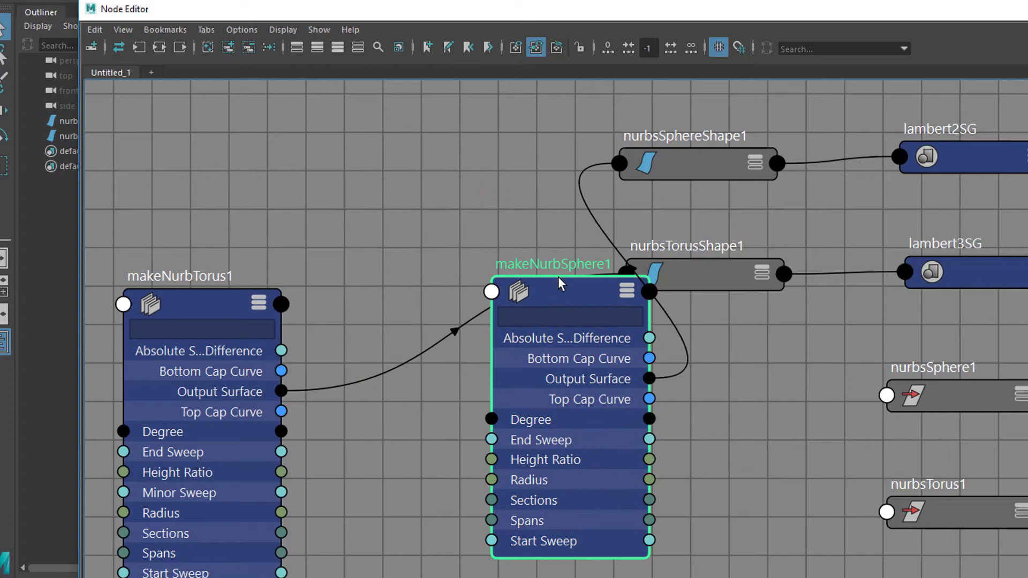
left_click_drag(197, 304, 193, 214)
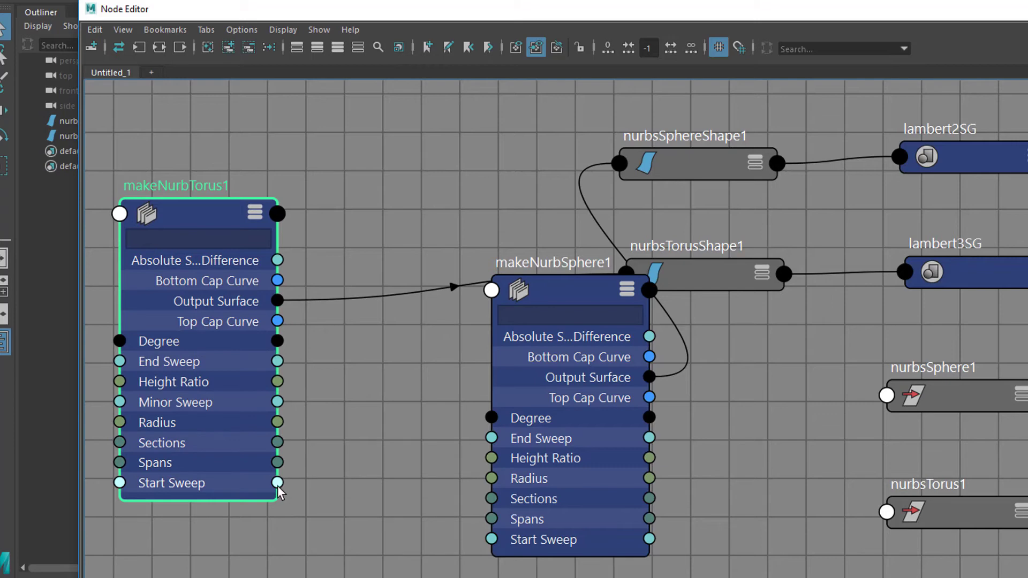
- Connect torus Start Sweep to sphere Radius via unitConversion1, tidy it, and close the Node Editor
left_click_drag(357, 446, 491, 467)
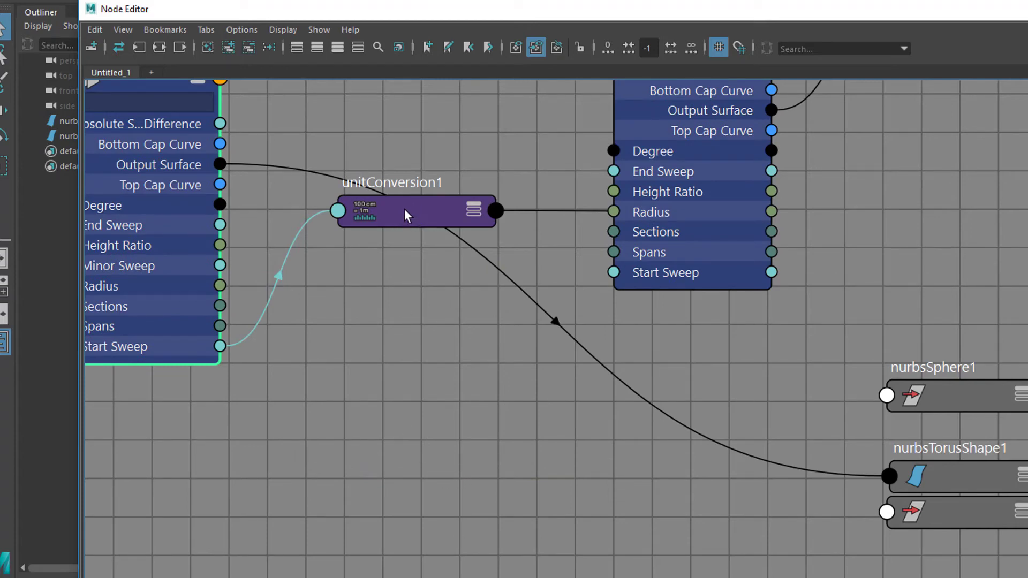
mouse_move(404, 211)
left_mouse_down()
mouse_move(422, 233)
mouse_move(404, 230)
left_mouse_up()
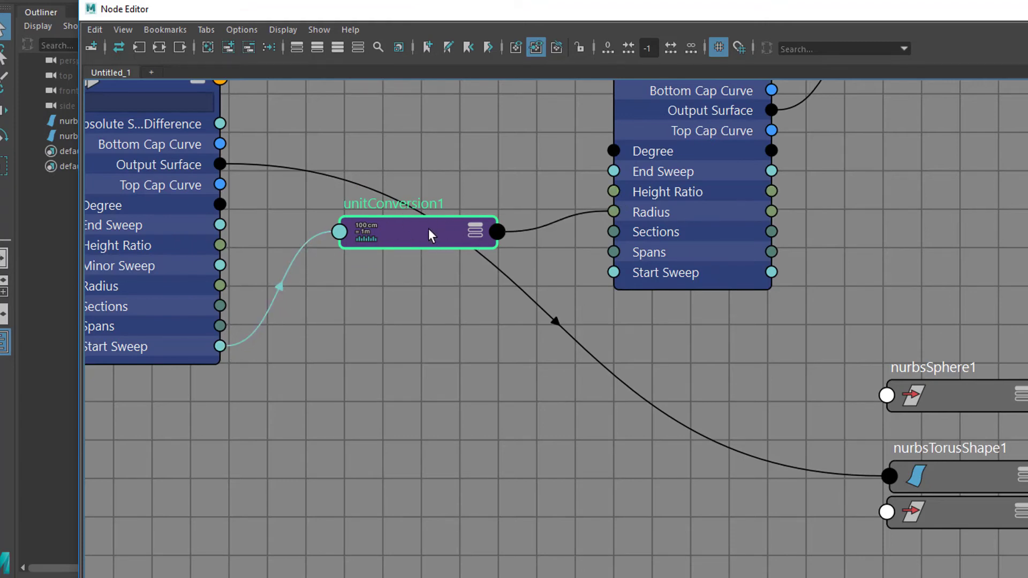
left_click_drag(428, 236, 439, 268)
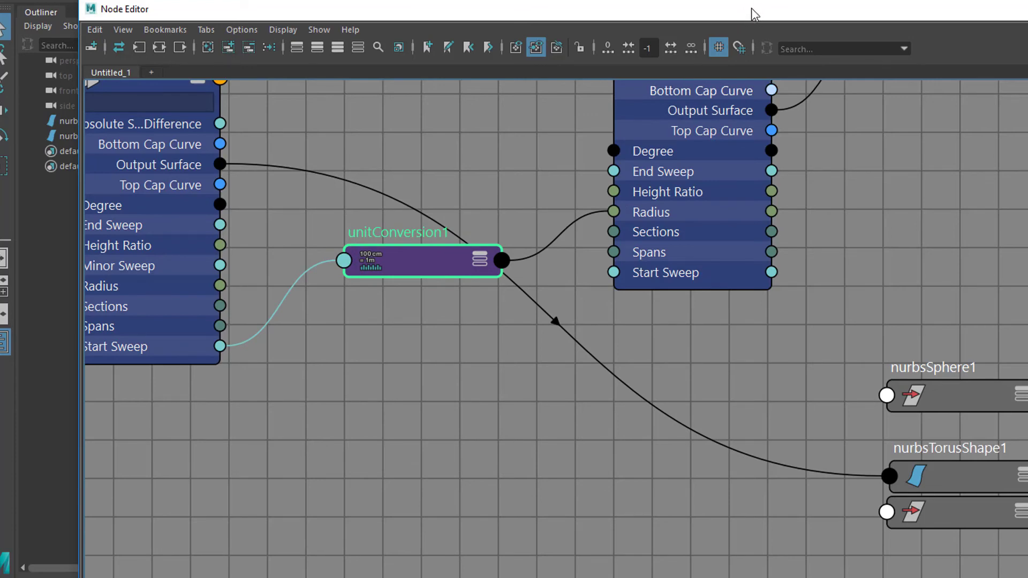
left_click_drag(751, 8, 724, 19)
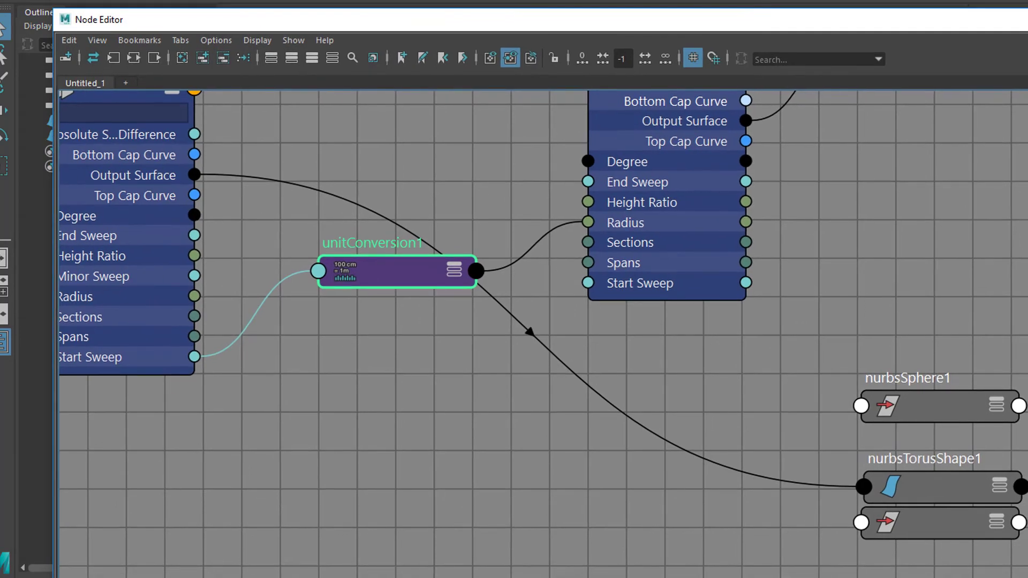
key("alt+F4")
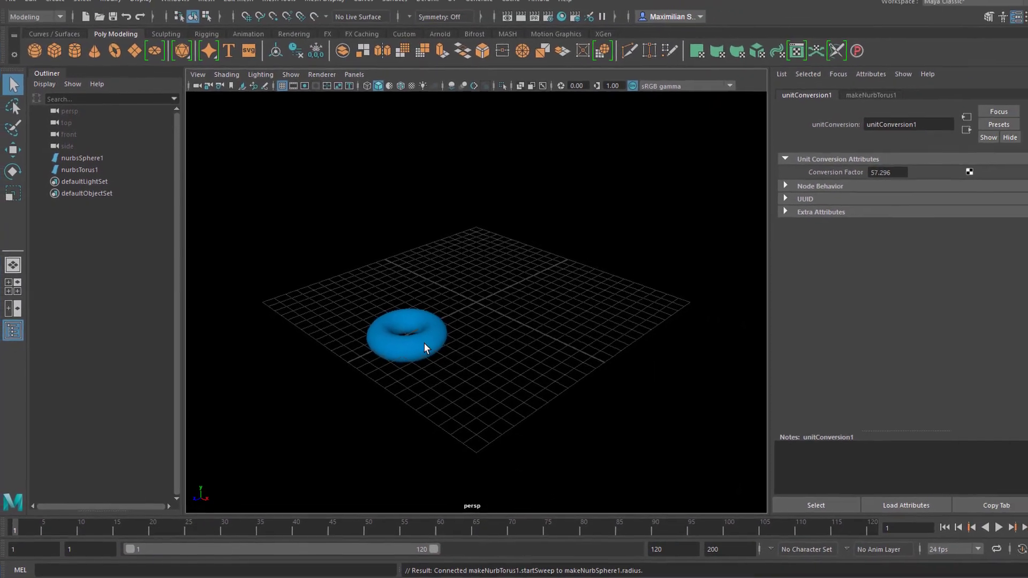
- Select the torus and raise its Start Sweep to about 1.856 so the red sphere reappears
left_click(427, 340)
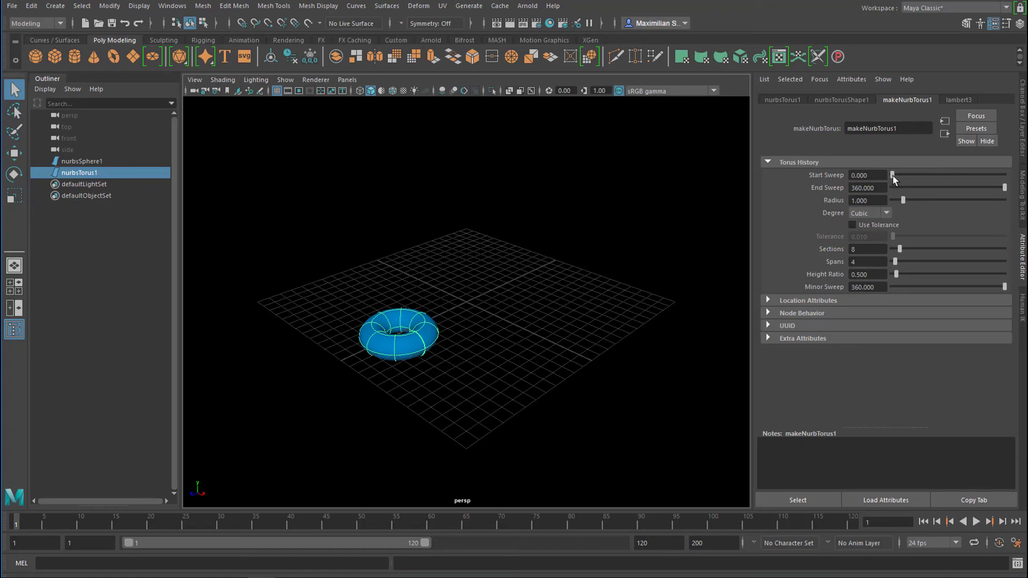
left_click_drag(894, 176, 892, 177)
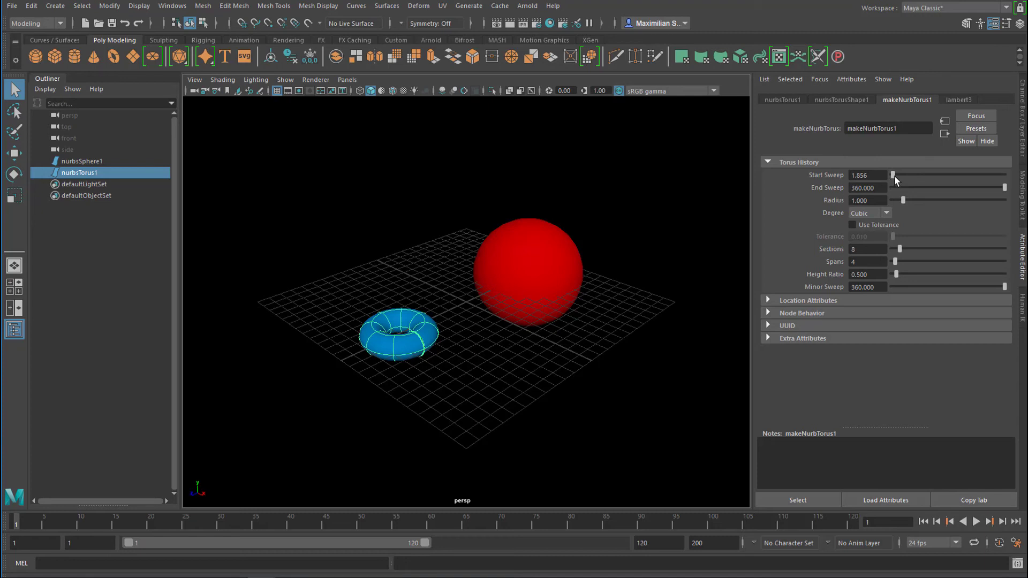
mouse_move(893, 175)
left_mouse_down()
mouse_move(906, 179)
mouse_move(892, 181)
left_mouse_up()
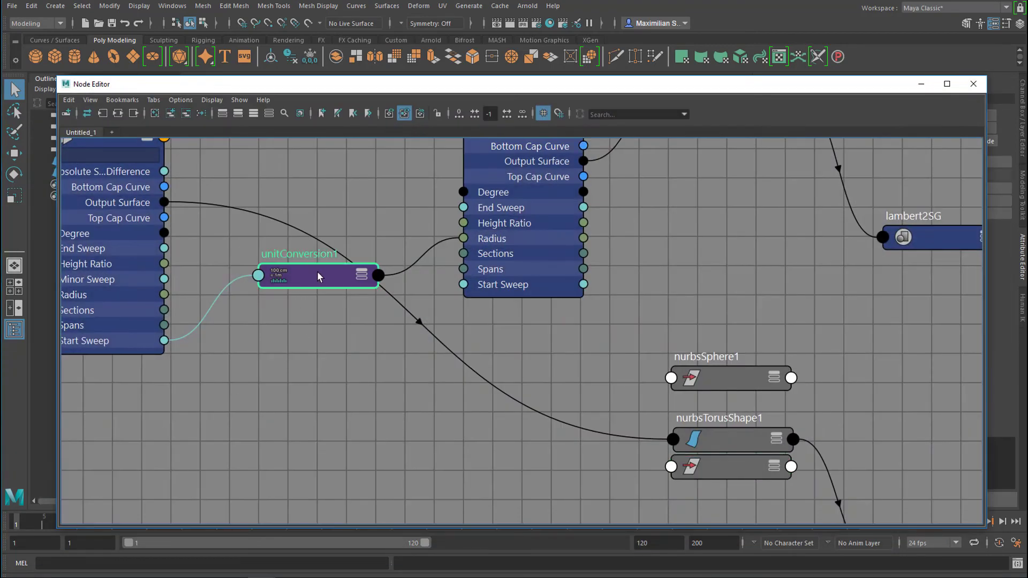
- Change unitConversion1's Conversion Factor from 57.296 to 2, then reselect the torus
left_click(317, 275)
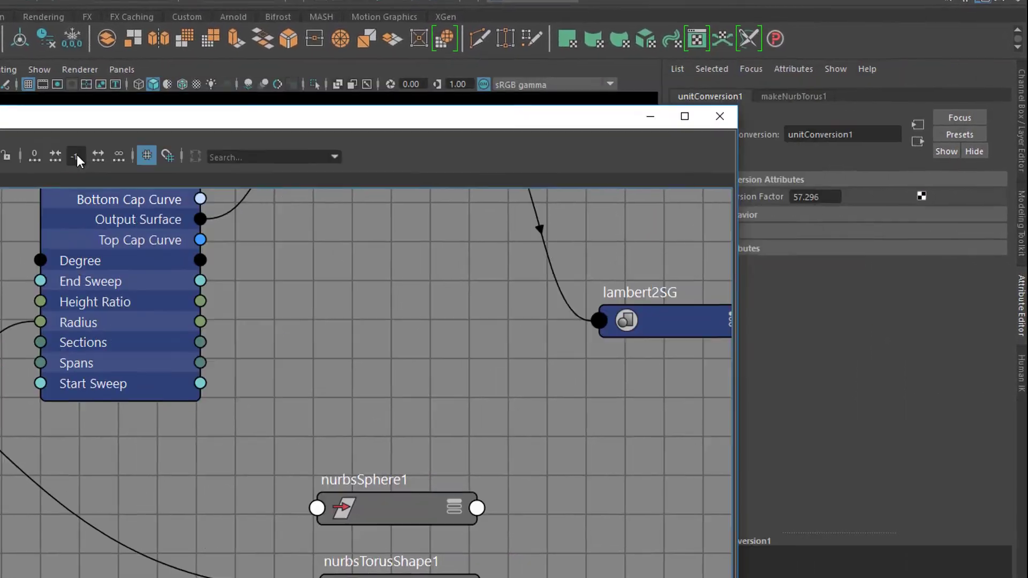
left_click_drag(669, 116, 356, 182)
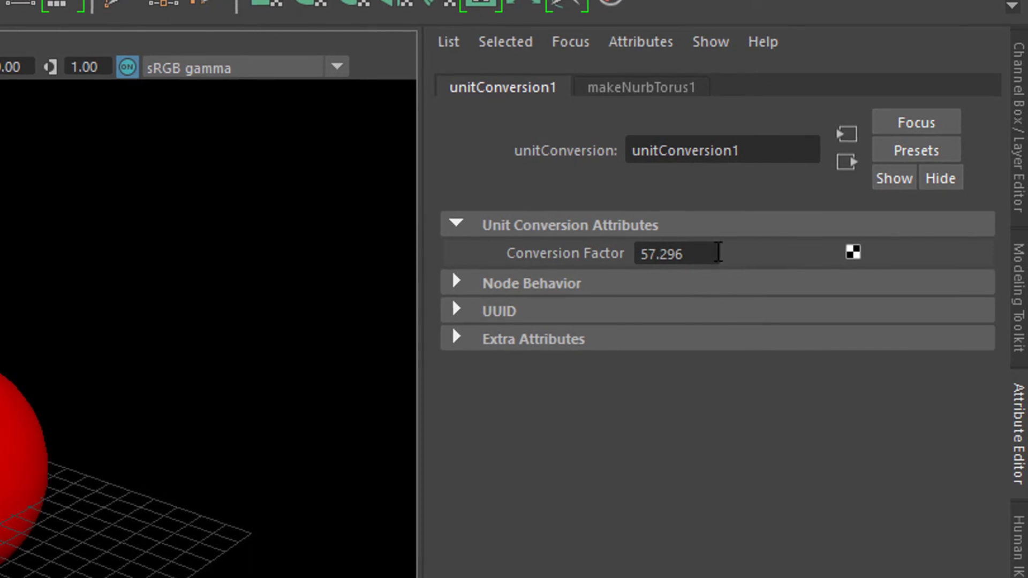
left_click_drag(704, 261, 615, 271)
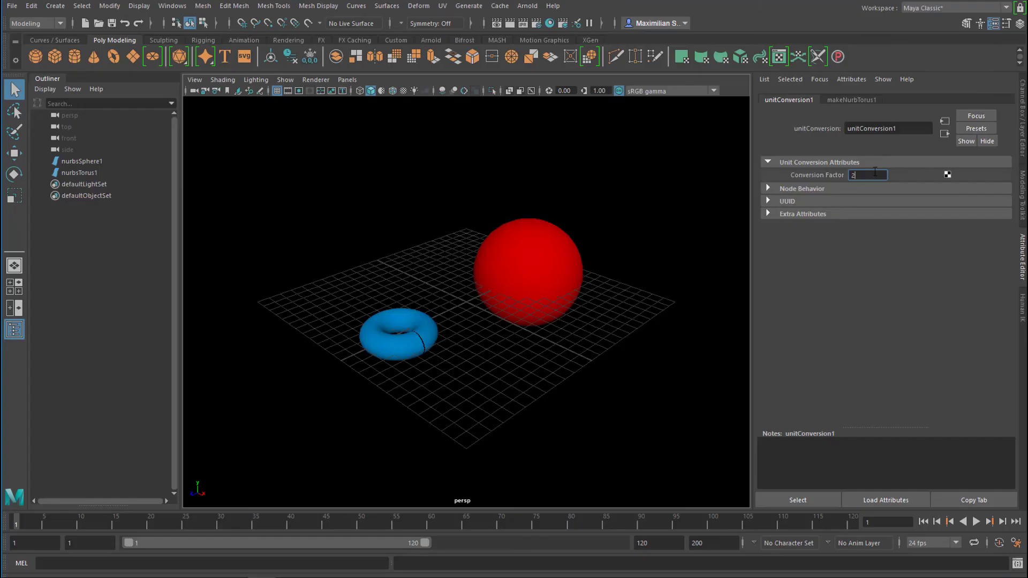
type("2")
key("Return")
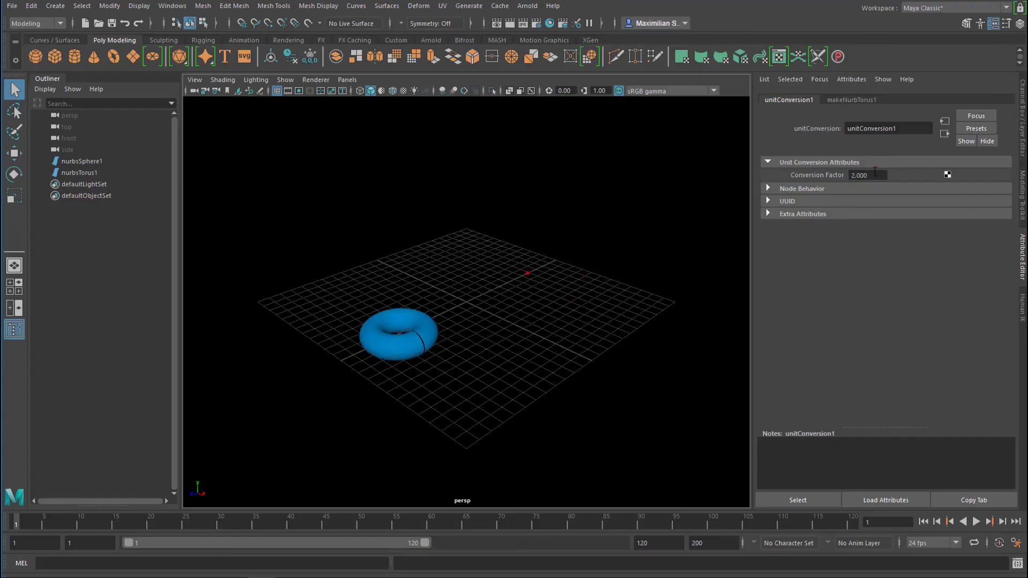
left_click(415, 343)
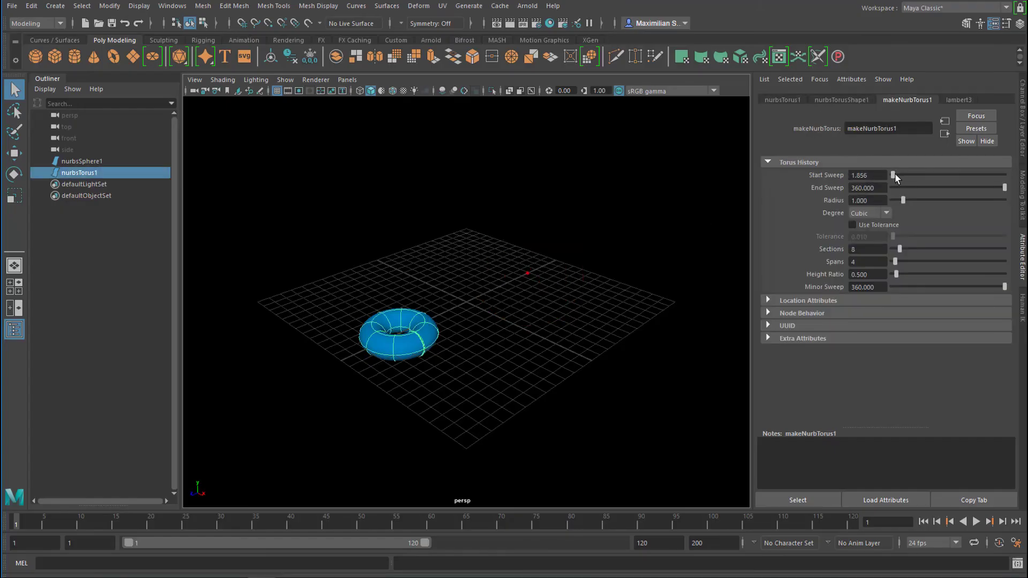
- Raise the torus Start Sweep to 38.969 and bring the Node Editor back over the viewport
mouse_move(895, 174)
left_mouse_down()
mouse_move(921, 180)
mouse_move(908, 188)
mouse_move(911, 170)
left_mouse_up()
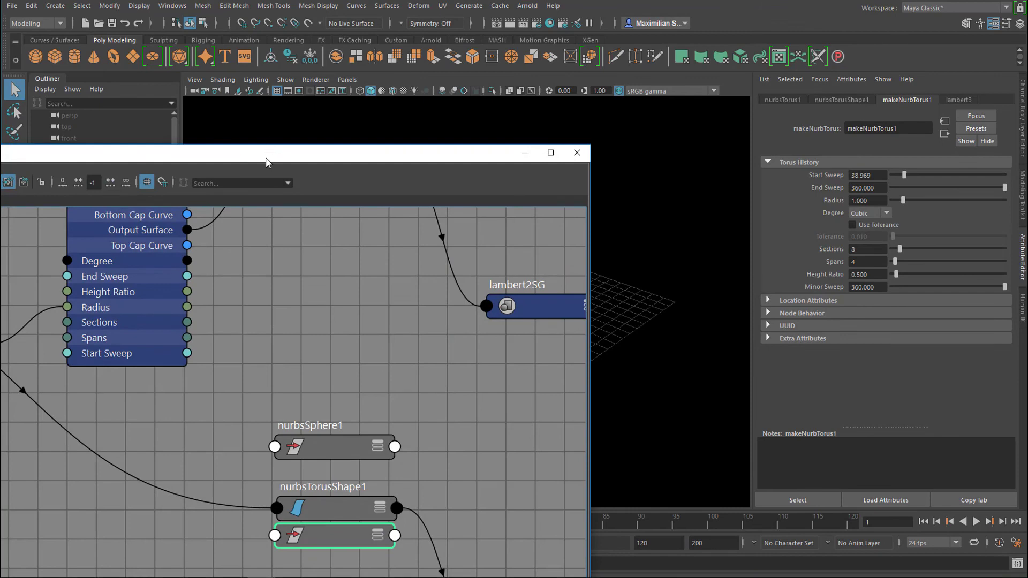
left_click_drag(268, 157, 698, 36)
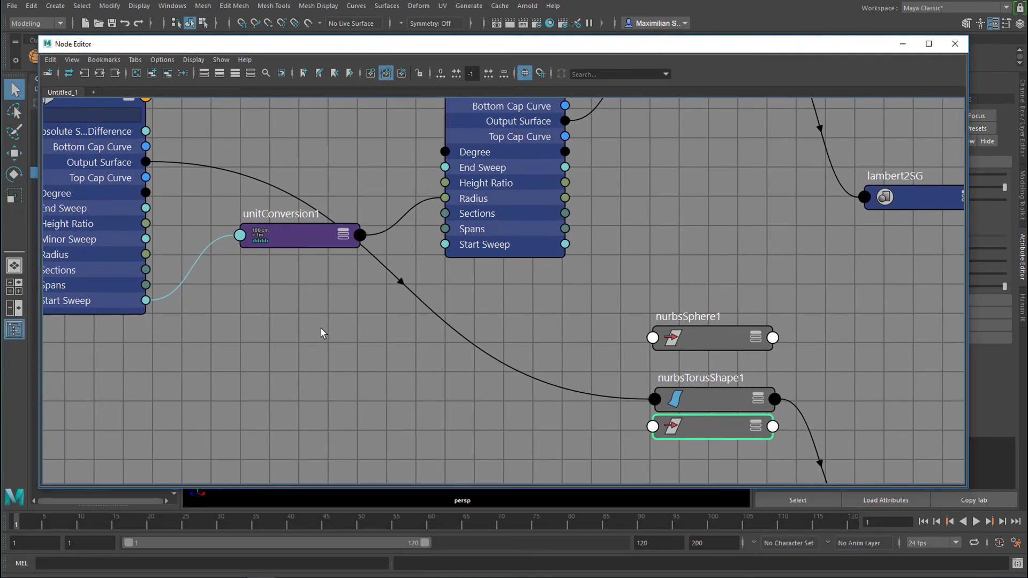
key("Tab")
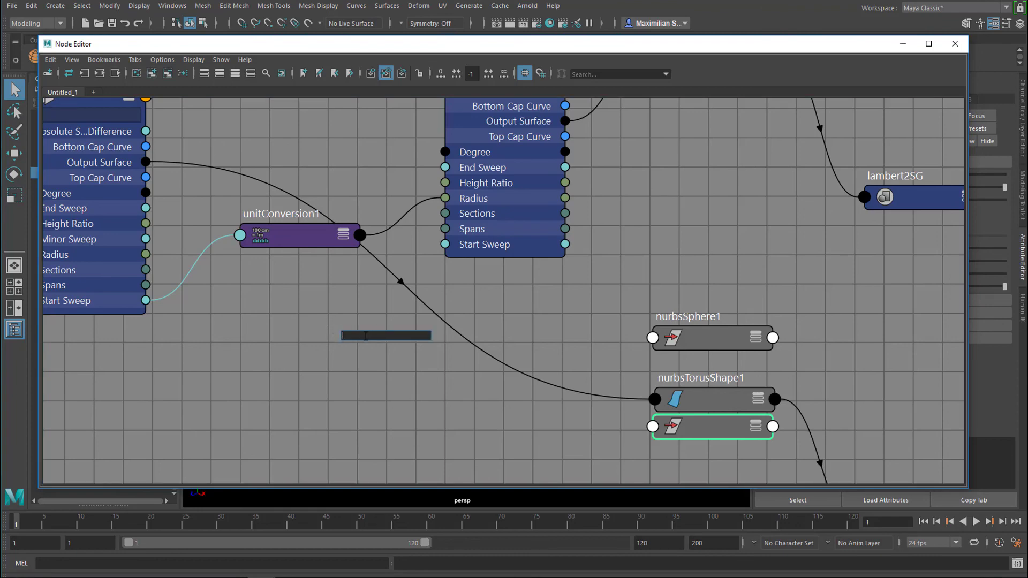
type("blen")
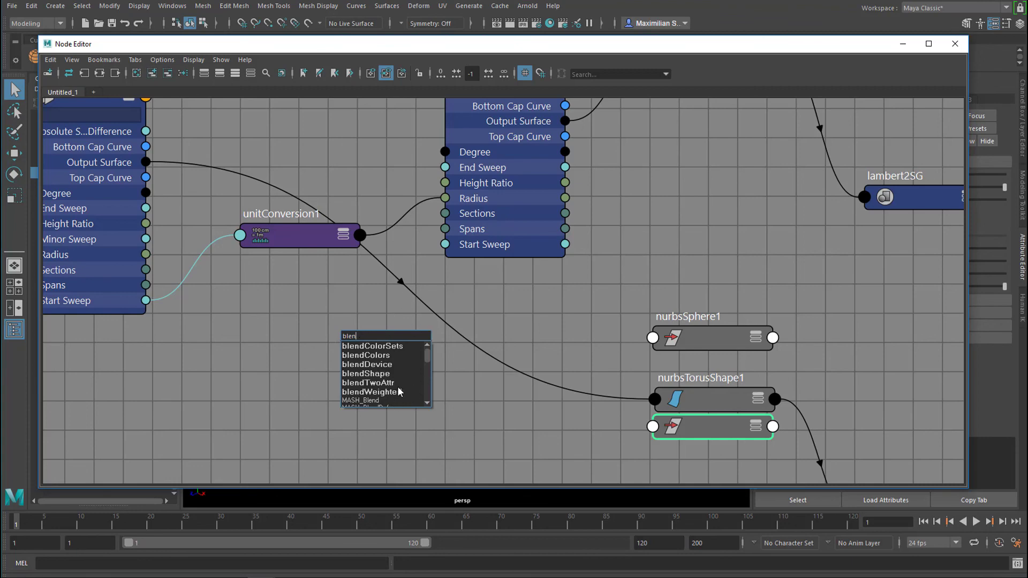
left_click(277, 342)
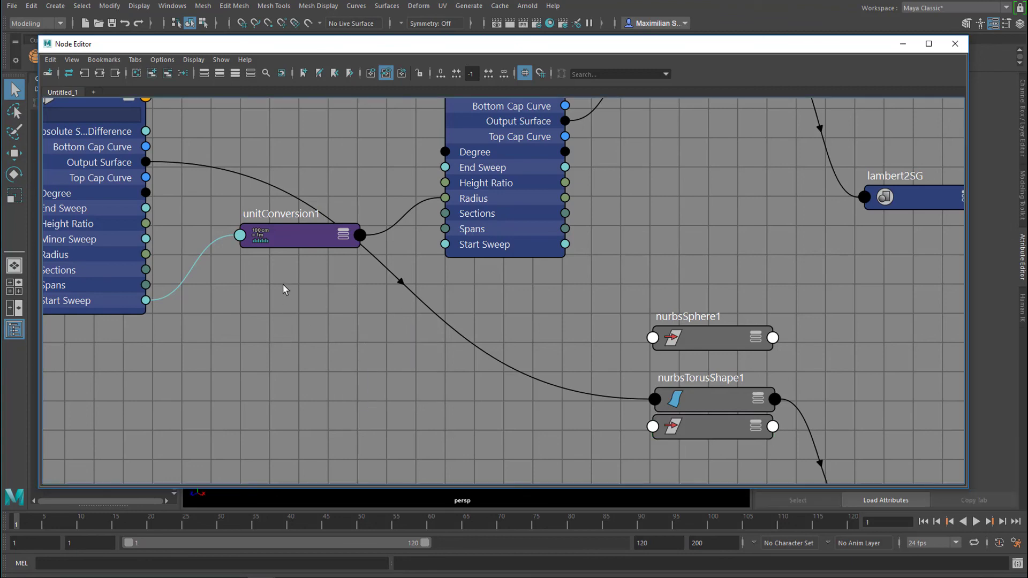
left_click(310, 206)
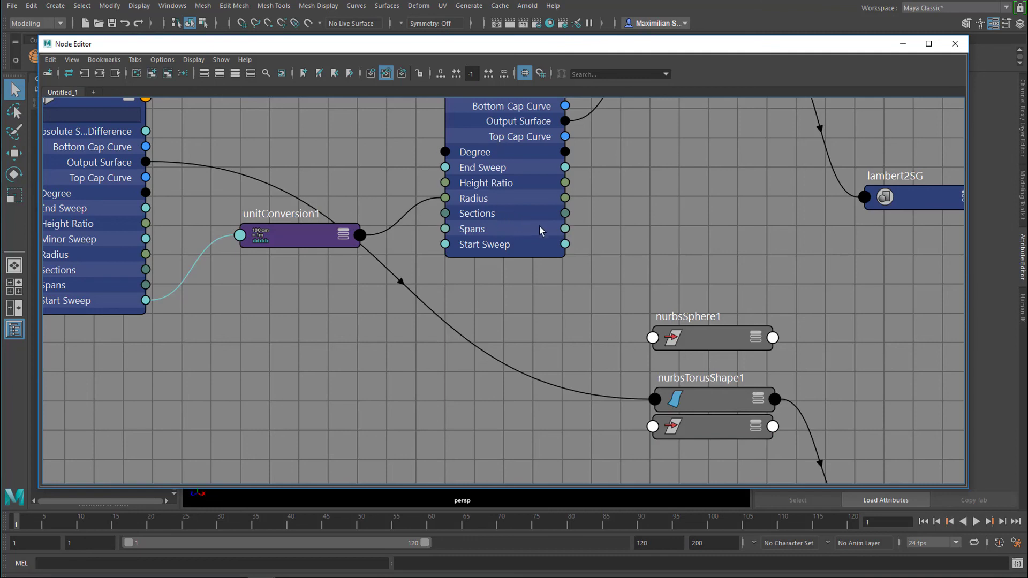